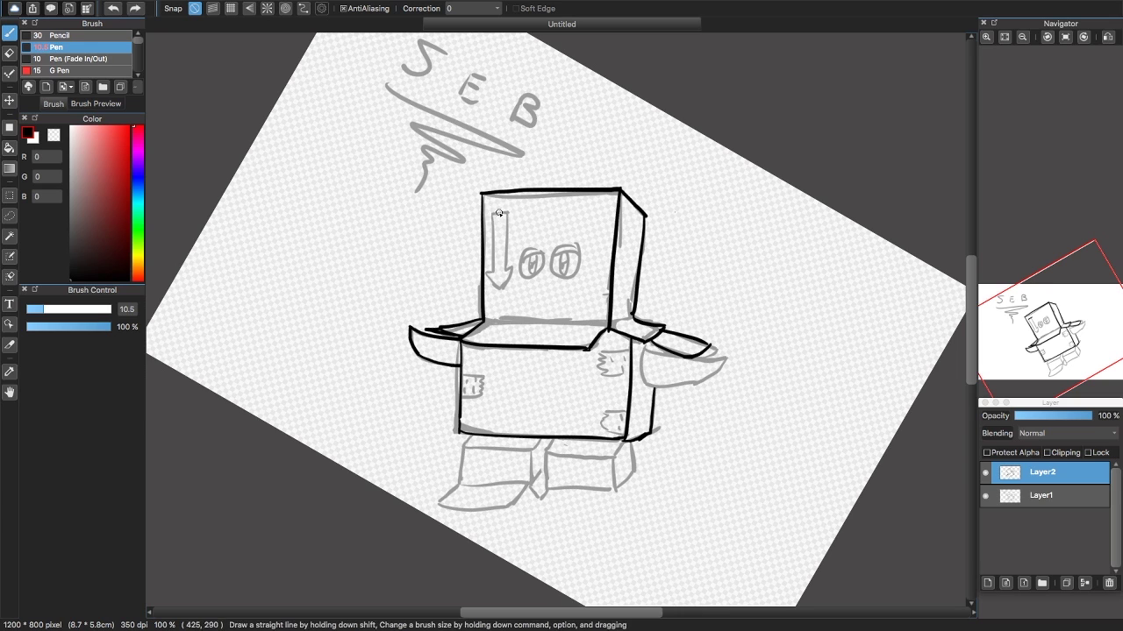
Step: Ink the downward arrow on the face and the lower front edge of the box head on Layer2
key(super+z)
drag(507, 214, 506, 288)
key(super+z)
key(super+z)
drag(486, 326, 577, 317)
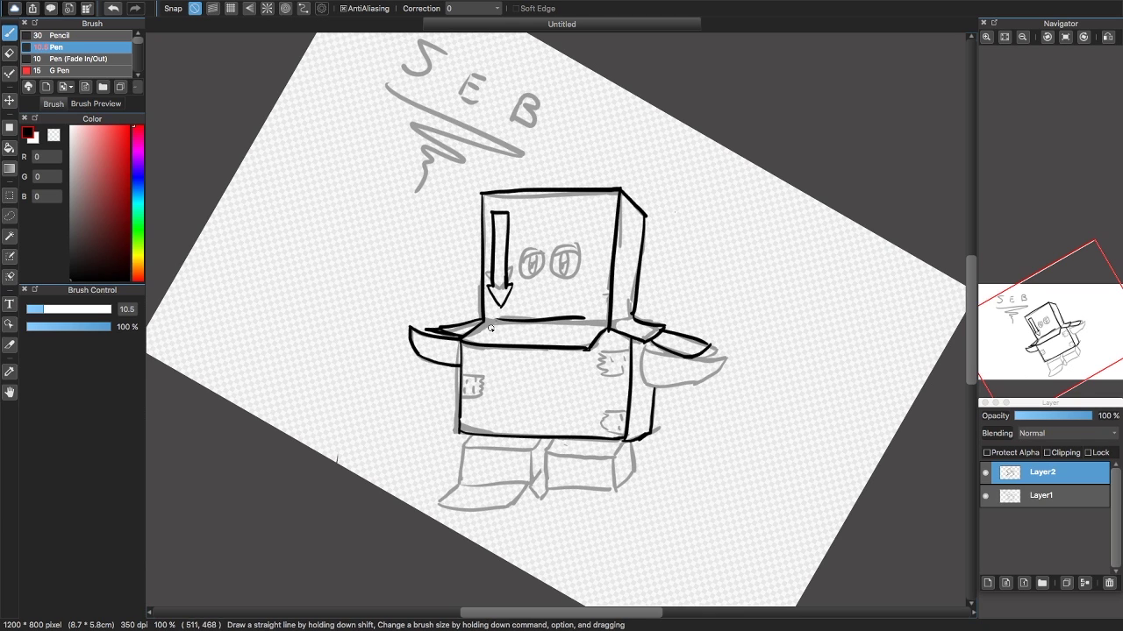
drag(490, 321, 606, 323)
Step: Ink the two round eyes with their eyelids and pupils on the front of the box head
mouse_move(540, 248)
mouse_down()
mouse_move(517, 261)
mouse_move(540, 246)
mouse_move(552, 256)
mouse_move(580, 254)
mouse_up()
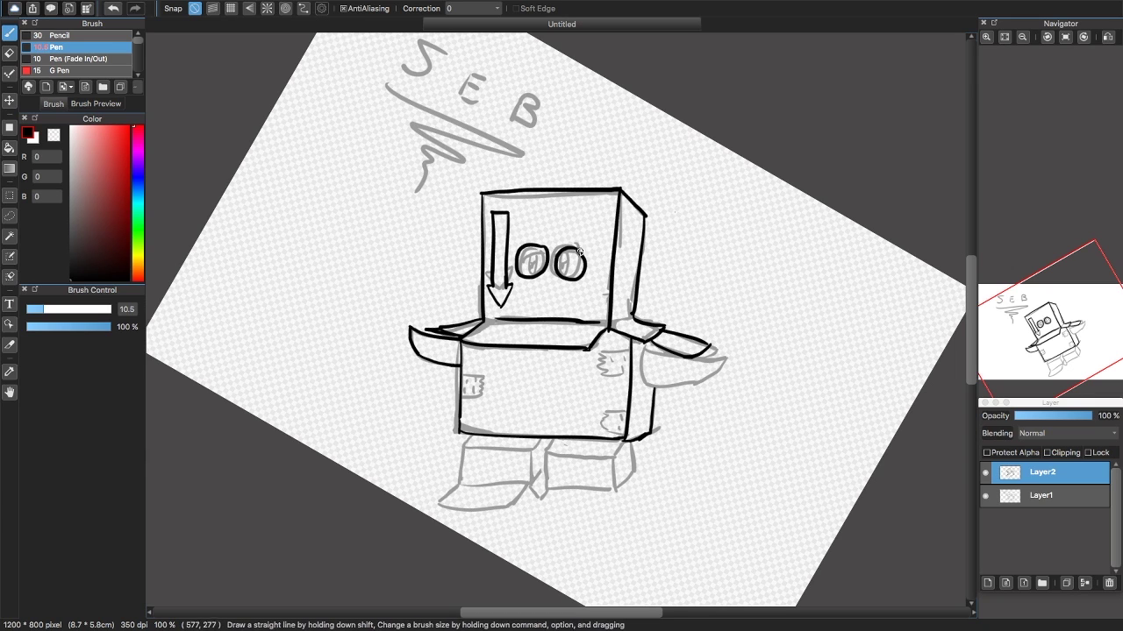
key(super+z)
key(super+shift+z)
key(super+z)
key(super+z)
key(super+shift+z)
key(super+z)
key(super+shift+z)
drag(530, 256, 565, 273)
Step: Ink the three torn tape patches with dashed marks along the side edges of the body
key(super+z)
key(super+z)
key(super+z)
key(super+z)
key(super+z)
mouse_move(630, 351)
mouse_down()
mouse_move(599, 354)
mouse_move(628, 376)
mouse_up()
key(super+z)
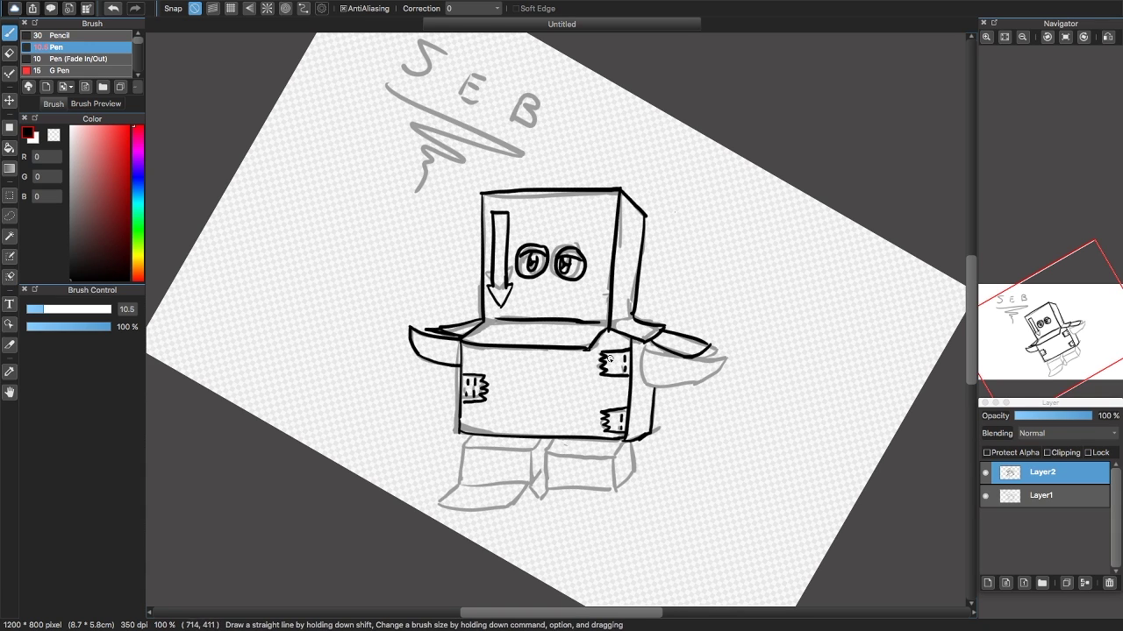
Step: Ink the two boxy legs beneath the body and the lower flap of the arm on the character's right-hand side
mouse_move(462, 436)
mouse_down()
mouse_move(535, 442)
mouse_move(457, 485)
mouse_up()
mouse_move(457, 485)
mouse_down()
mouse_move(528, 448)
mouse_move(442, 500)
mouse_move(547, 489)
mouse_up()
drag(543, 449, 545, 487)
drag(544, 489, 619, 489)
drag(614, 444, 618, 489)
mouse_move(545, 452)
mouse_down()
mouse_move(632, 441)
mouse_move(633, 475)
mouse_up()
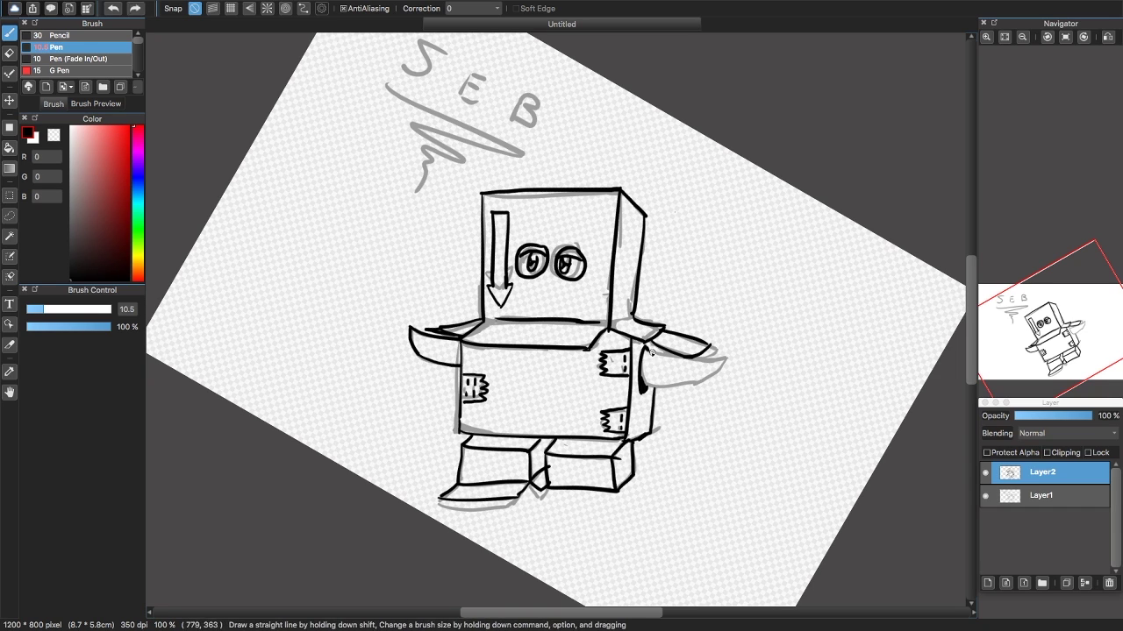
mouse_move(688, 351)
mouse_down()
mouse_move(727, 360)
mouse_move(648, 389)
mouse_up()
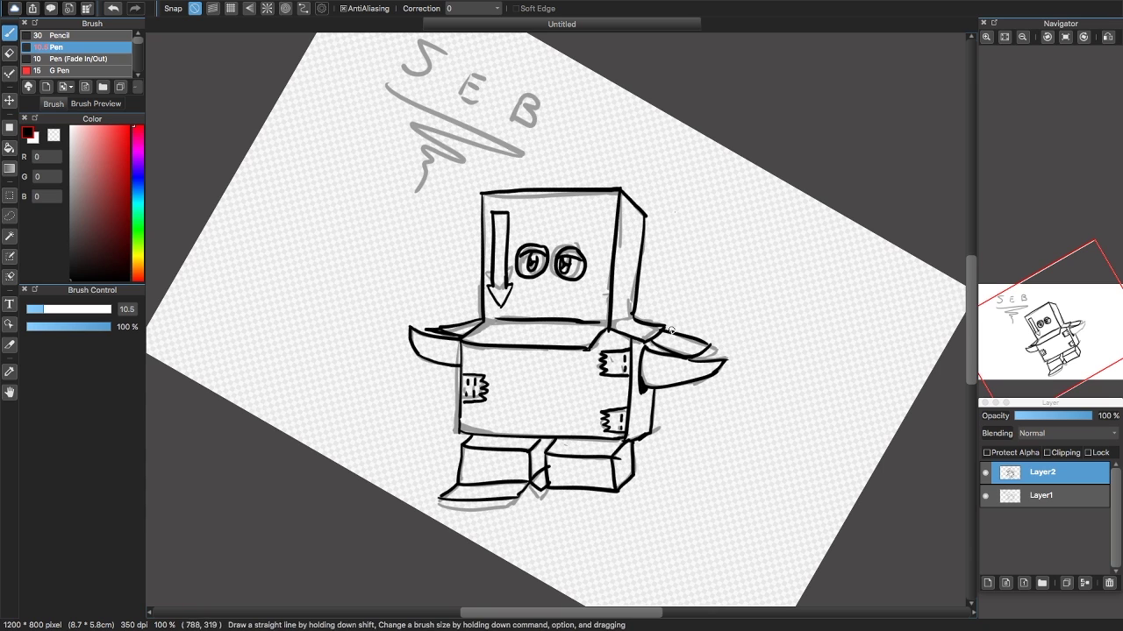
Step: Hide the Layer1 sketch and set the eraser size to 7.9
click(985, 496)
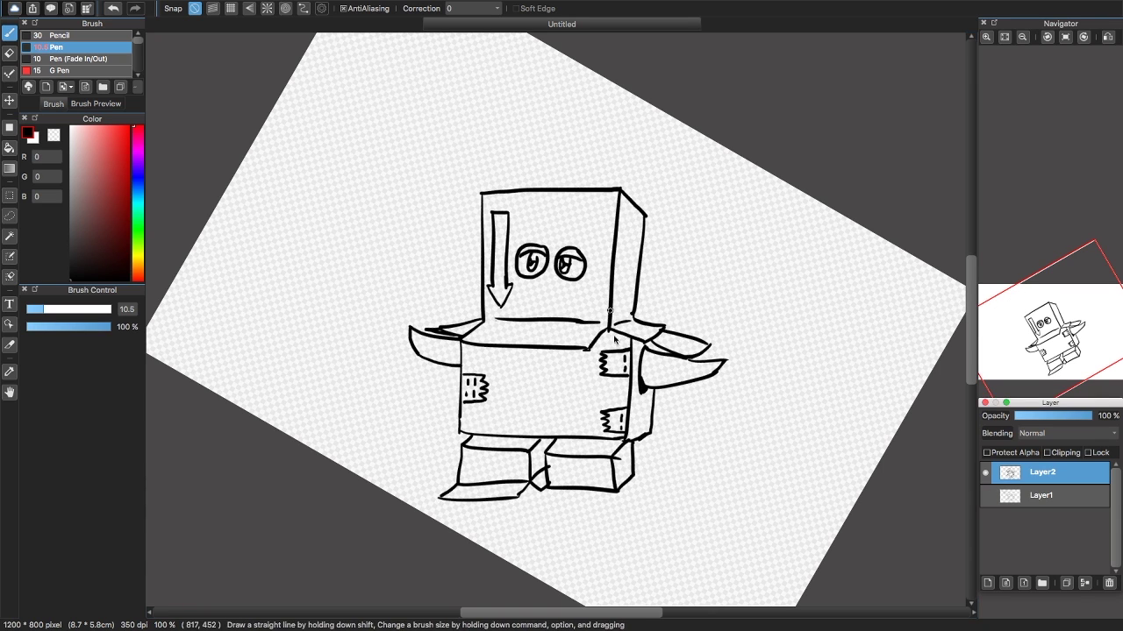
click(985, 37)
key(e)
drag(63, 306, 41, 307)
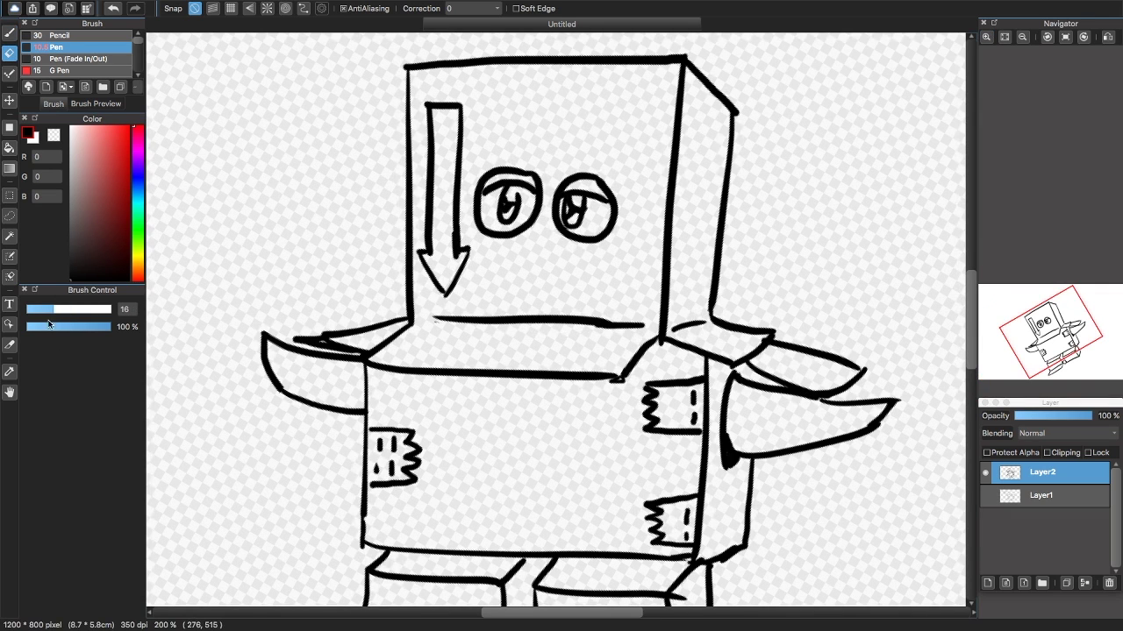
scroll(579, 497, down, 3)
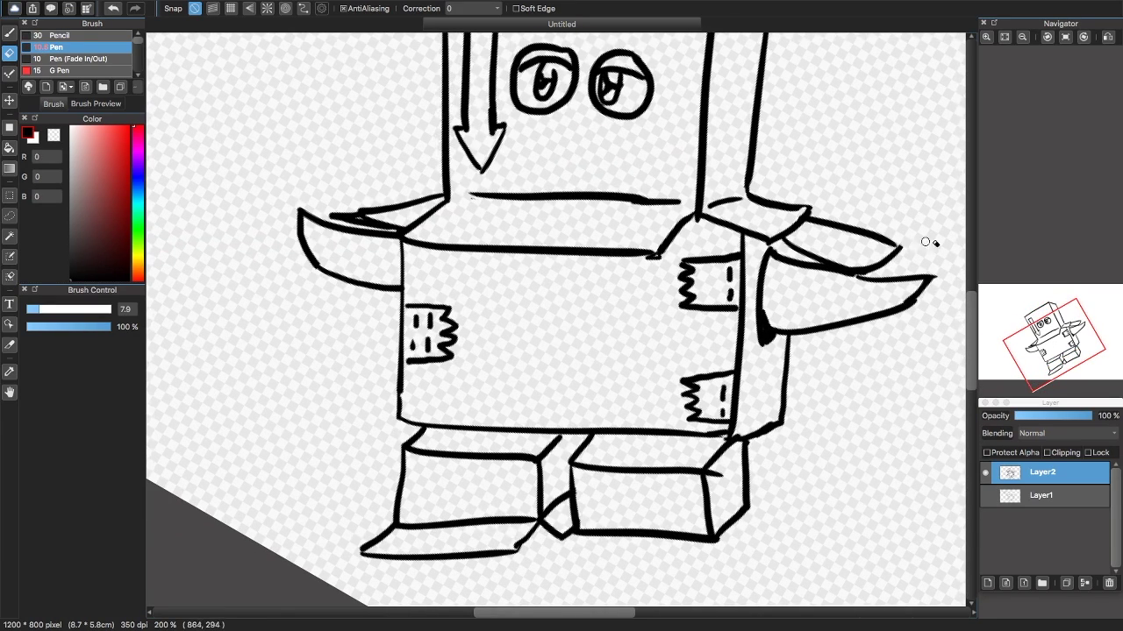
click(1065, 37)
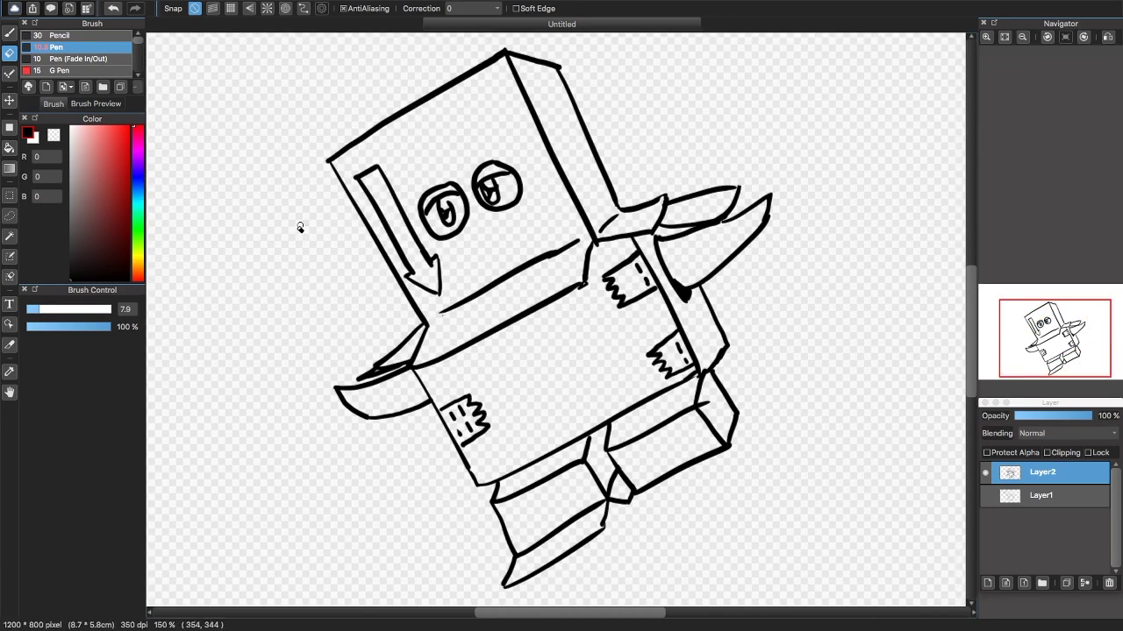
Step: Fill the front of the box head with cardboard brown, RGB 168, 130, 84
key(g)
click(138, 263)
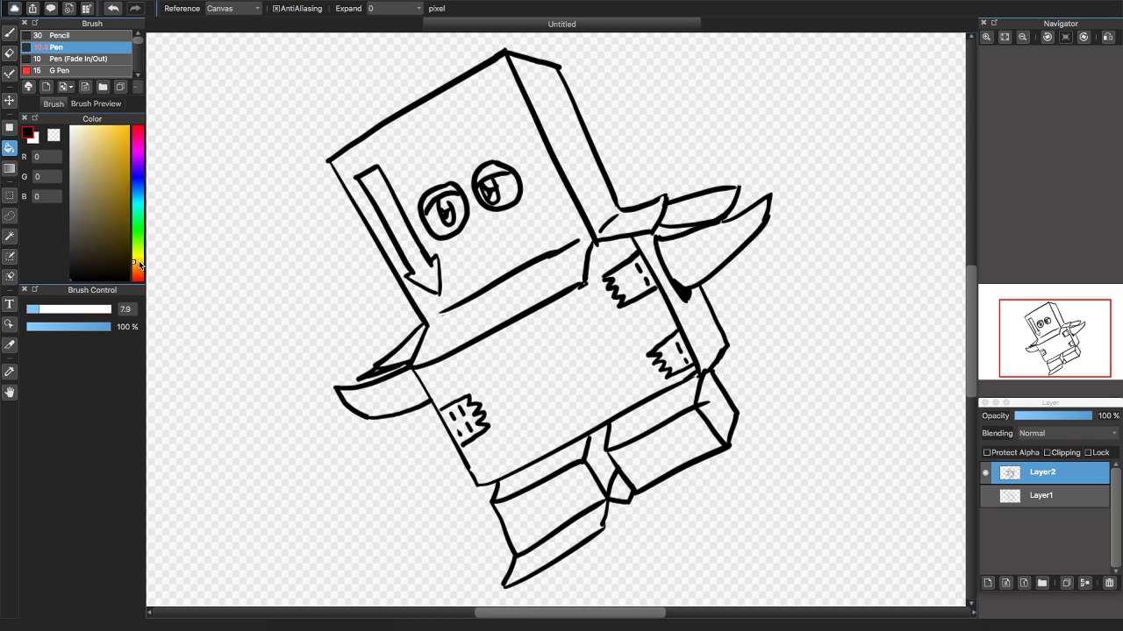
click(100, 200)
click(383, 171)
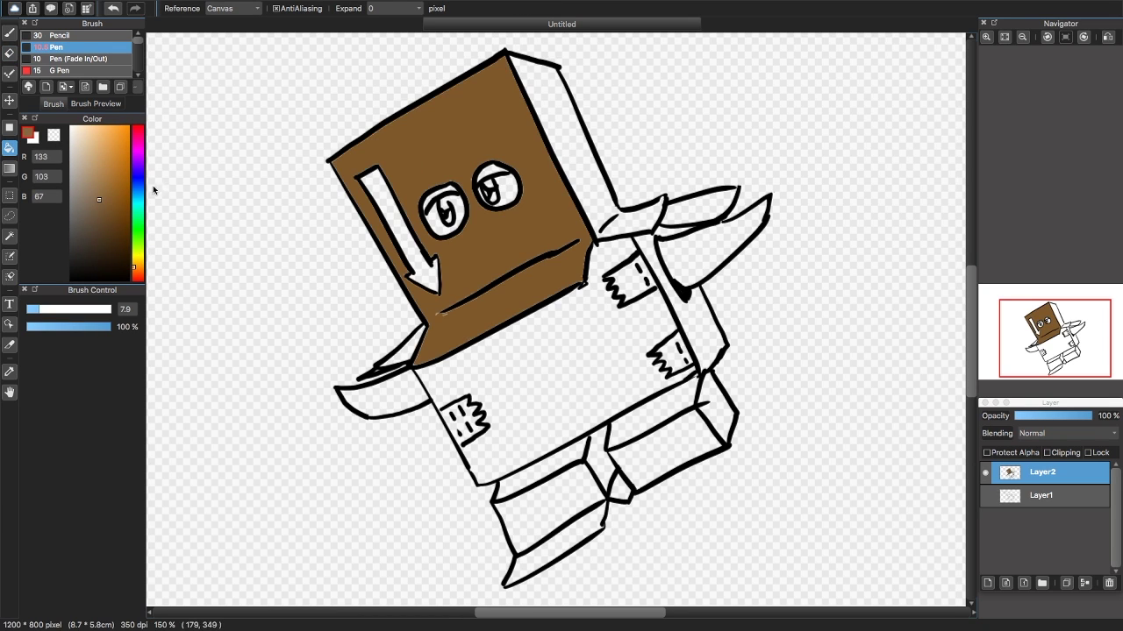
click(97, 188)
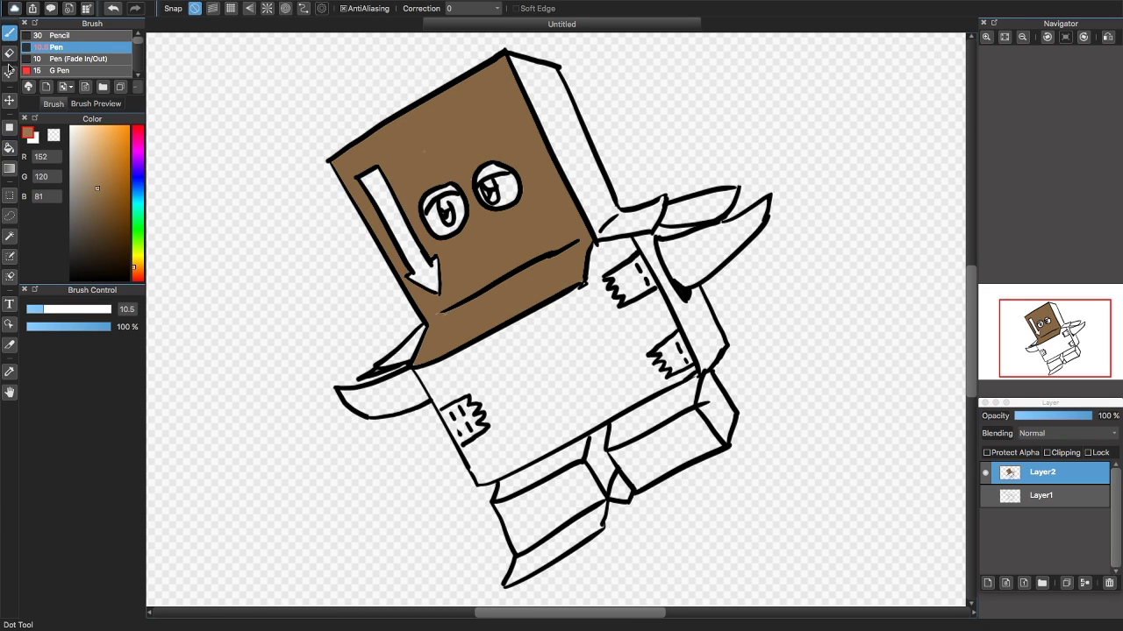
click(369, 176)
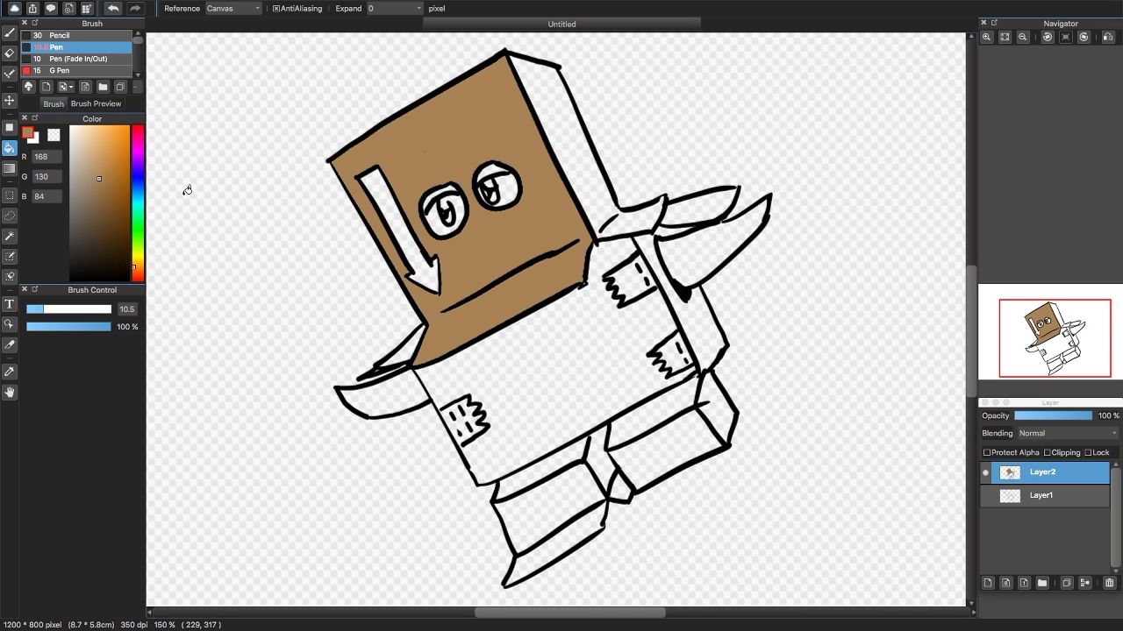
Step: Fill the body, the head's side face and the upper arm flaps with brown, RGB 174, 134, 86
click(522, 380)
click(561, 141)
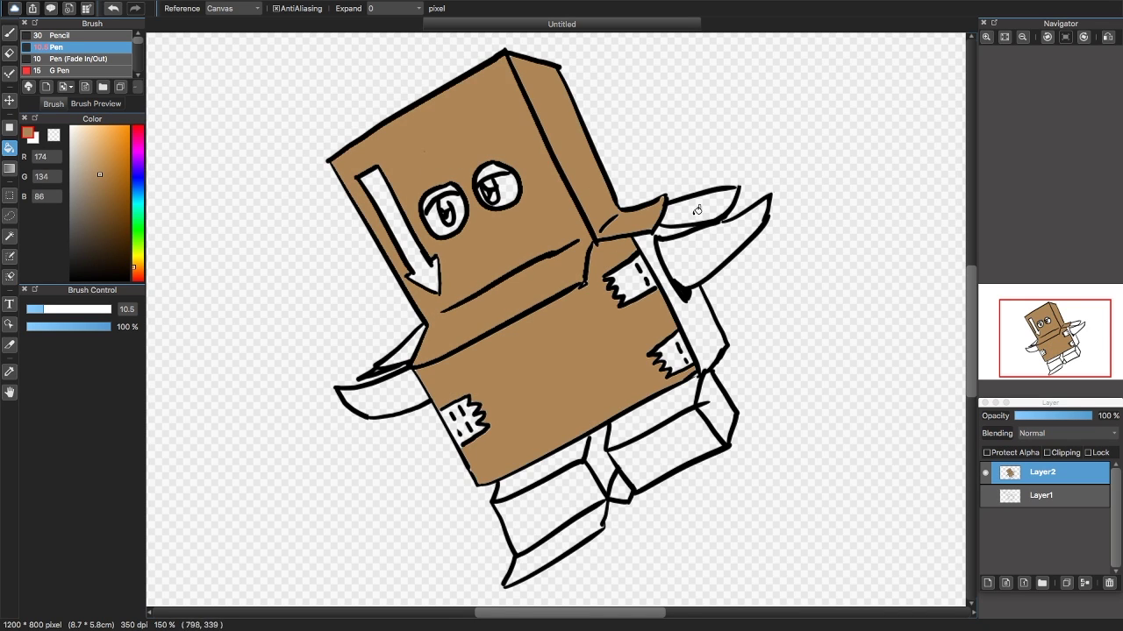
click(702, 204)
click(680, 302)
click(406, 349)
Step: Fill every face of both legs and feet with the same cardboard brown
click(544, 464)
click(649, 411)
click(671, 448)
click(548, 509)
click(552, 548)
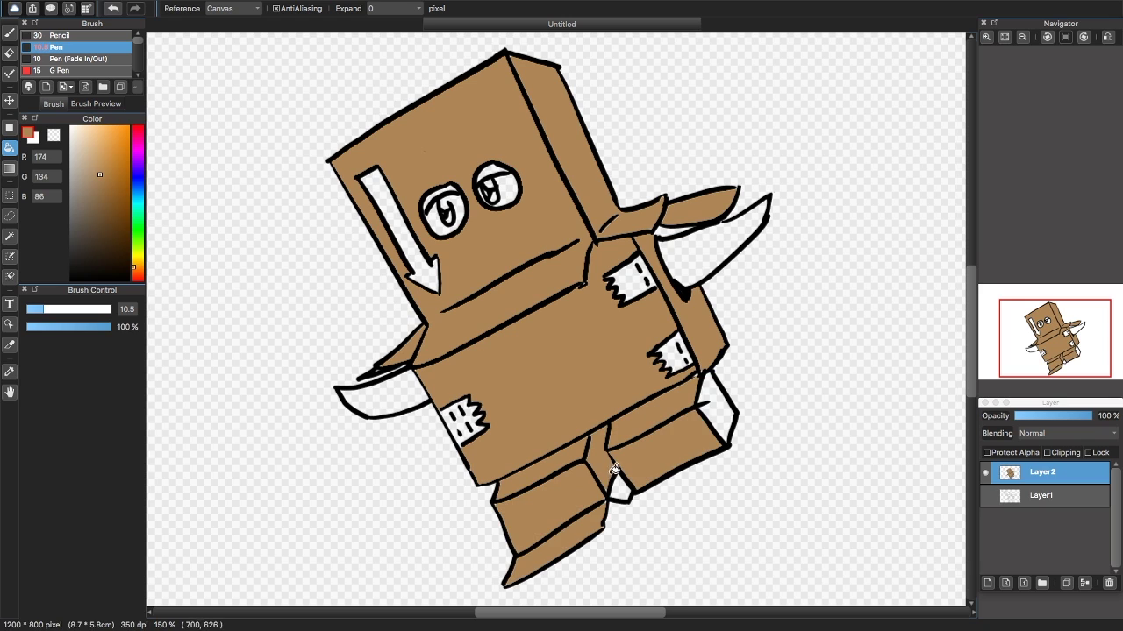
click(715, 410)
click(619, 483)
Step: Shade the side faces of the head and legs with darker brown, RGB 121, 82, 36
click(109, 196)
click(587, 165)
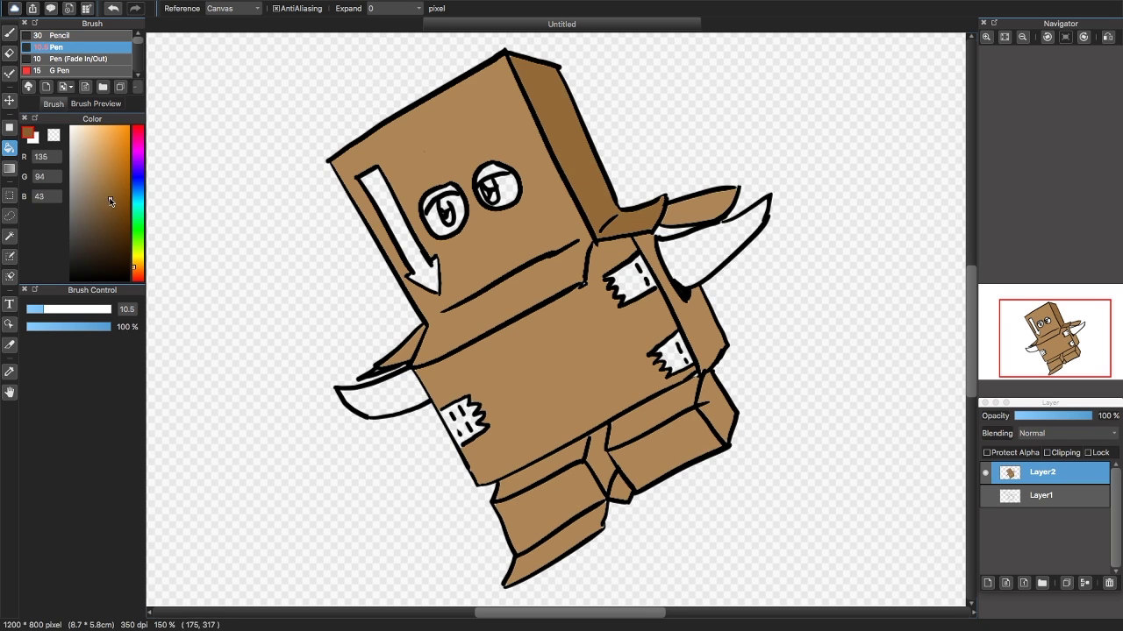
click(603, 473)
click(719, 406)
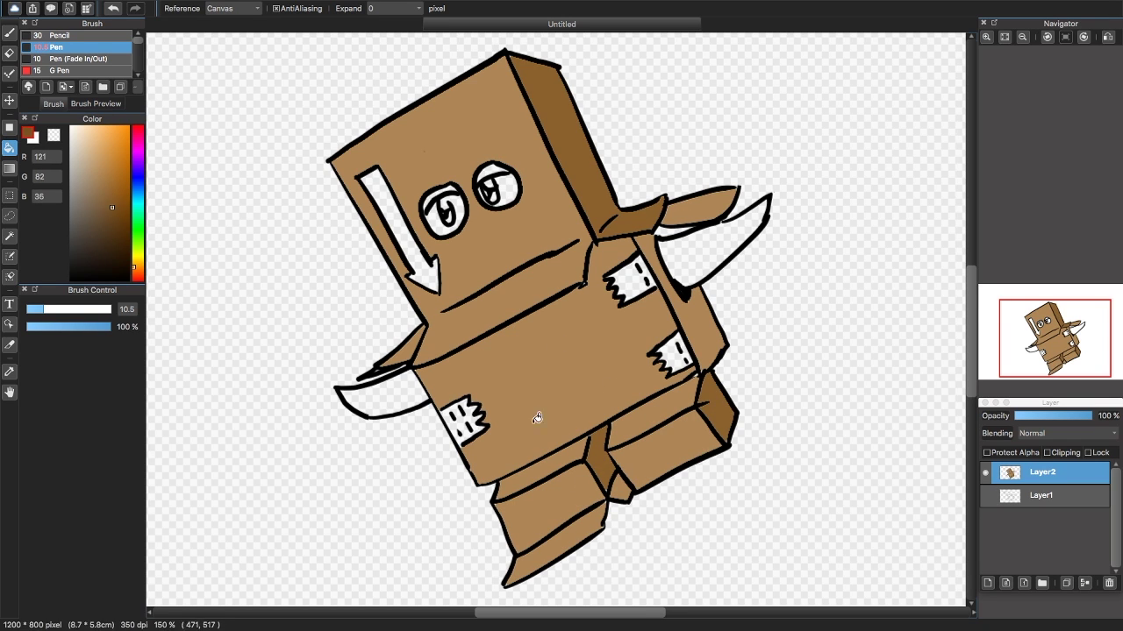
Step: Fill the top faces of both legs under the body with deep brown, RGB 102, 68, 26
click(539, 465)
click(649, 421)
alt+click(575, 450)
click(605, 462)
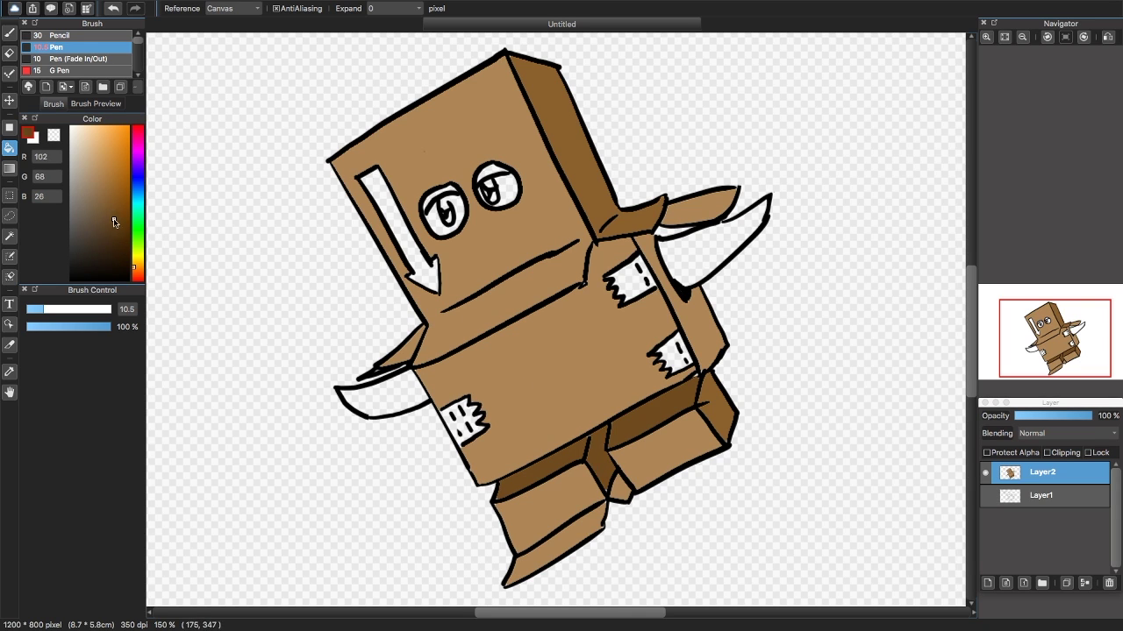
Step: Paint a curved shadow edge across the body and fill its right-hand side with brown, RGB 143, 104, 57
alt+click(618, 438)
click(108, 198)
key(b)
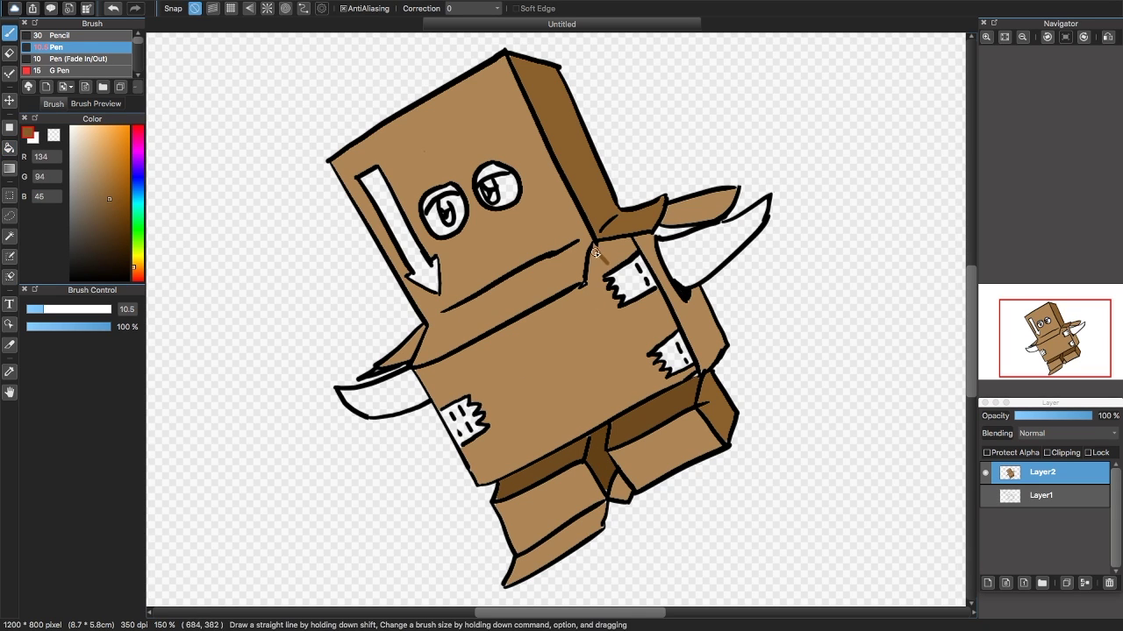
drag(594, 247, 546, 399)
click(105, 194)
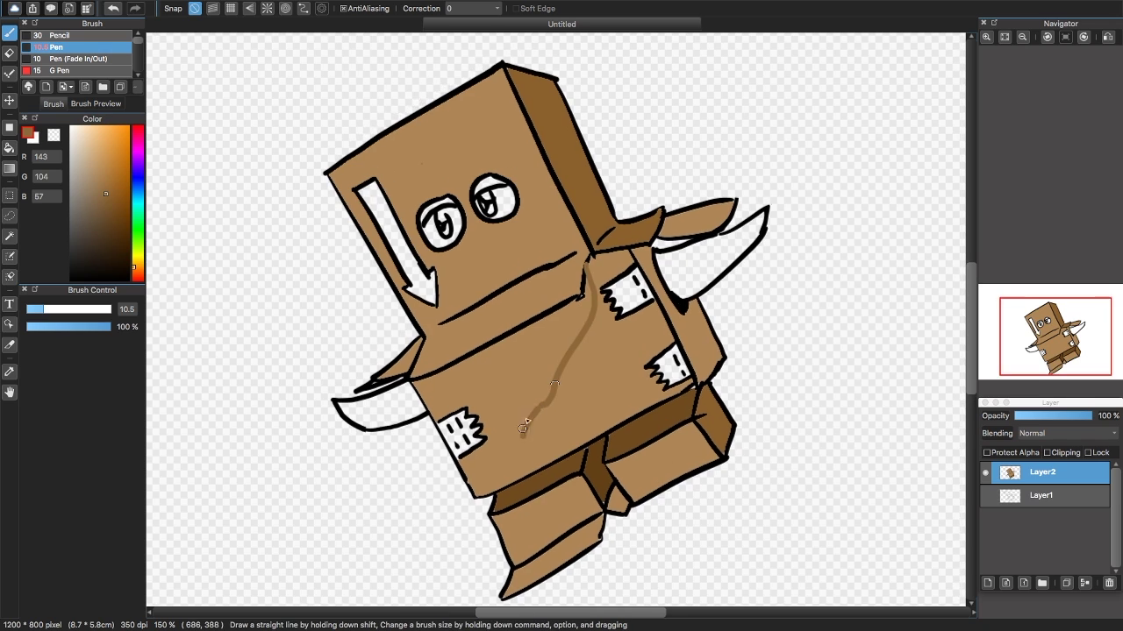
mouse_move(602, 257)
mouse_down()
mouse_move(570, 347)
mouse_move(474, 471)
mouse_up()
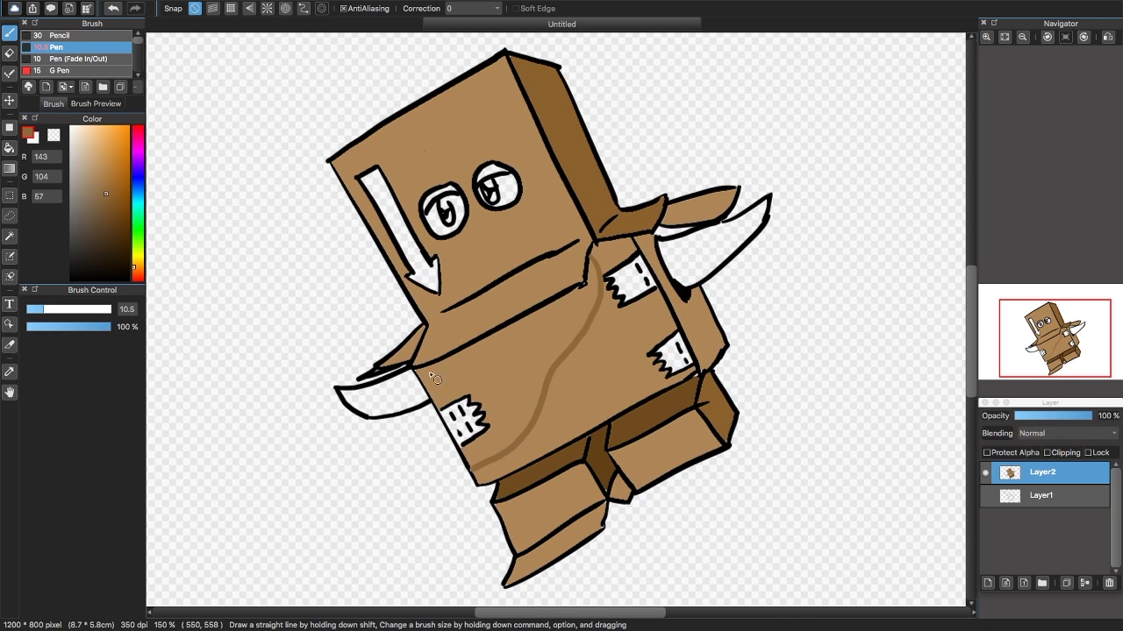
key(g)
click(628, 377)
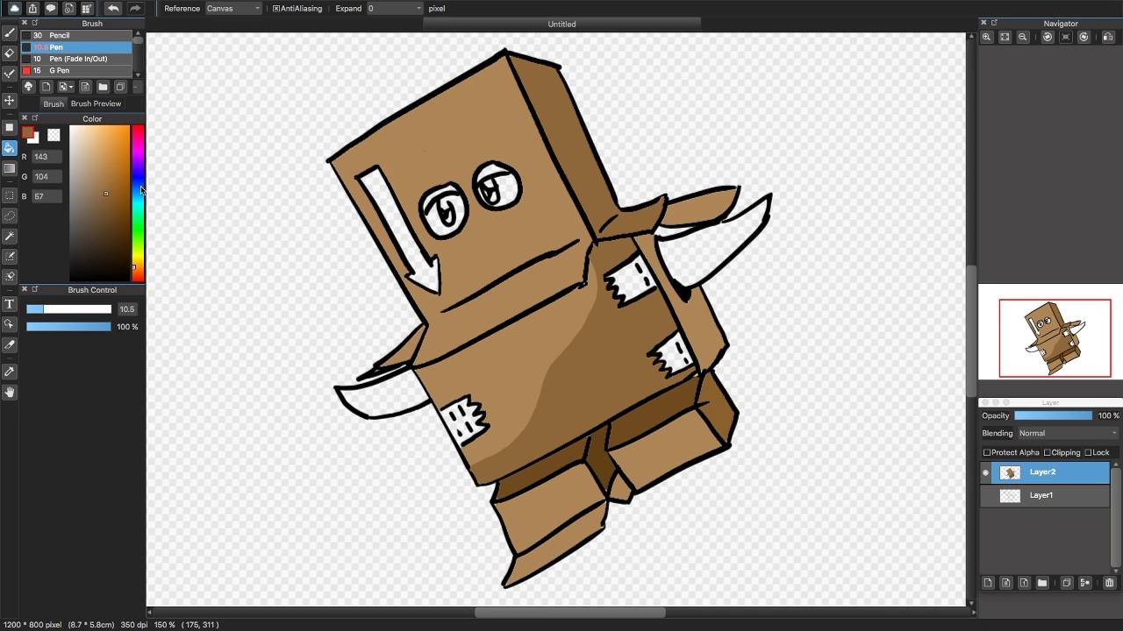
Step: Shade the right upper arm flap and add a deeper shadow along the body's right side with RGB 123, 83, 33
alt+click(405, 346)
click(702, 206)
click(10, 32)
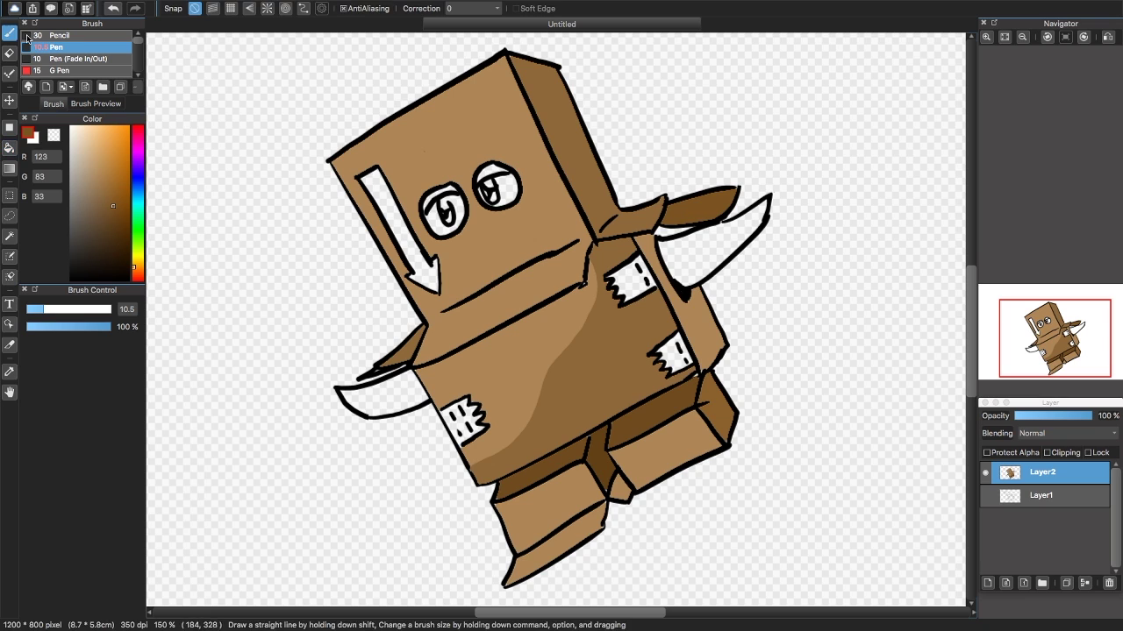
key(g)
click(663, 323)
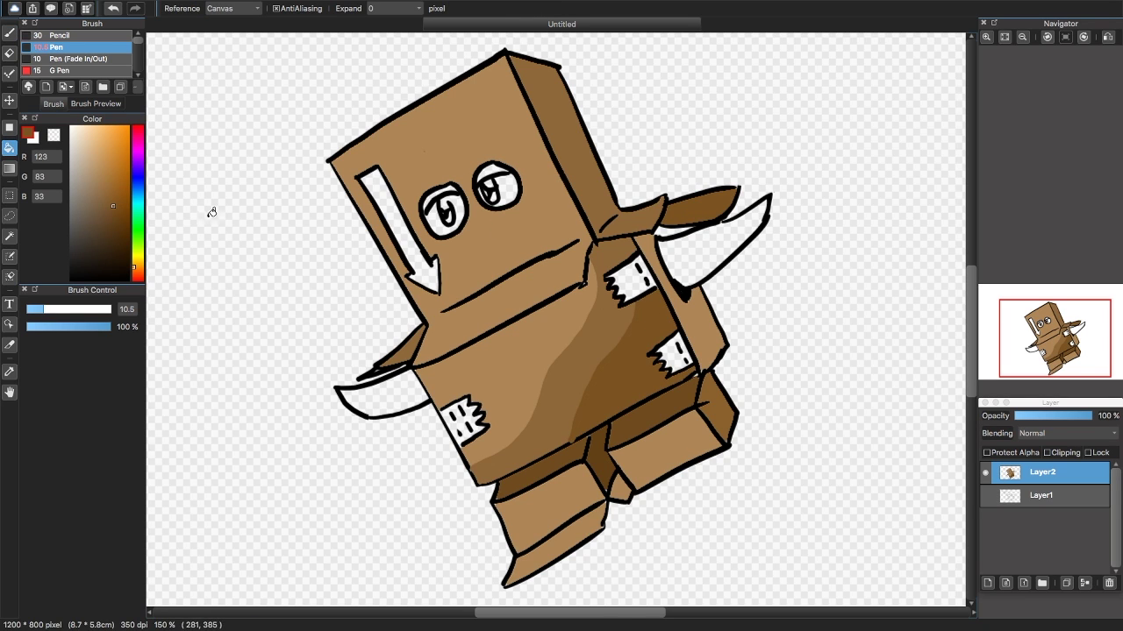
Step: Add light highlights, RGB 176, 145, 106, to the head's upper-left corner and the body's upper-left corner
click(99, 180)
key(b)
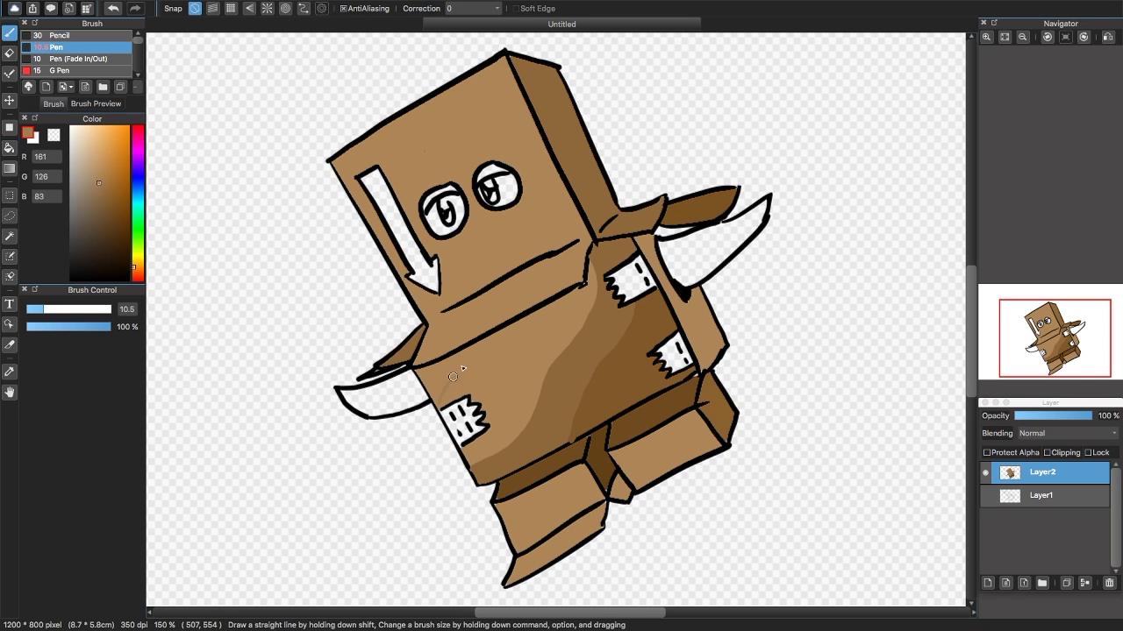
click(93, 172)
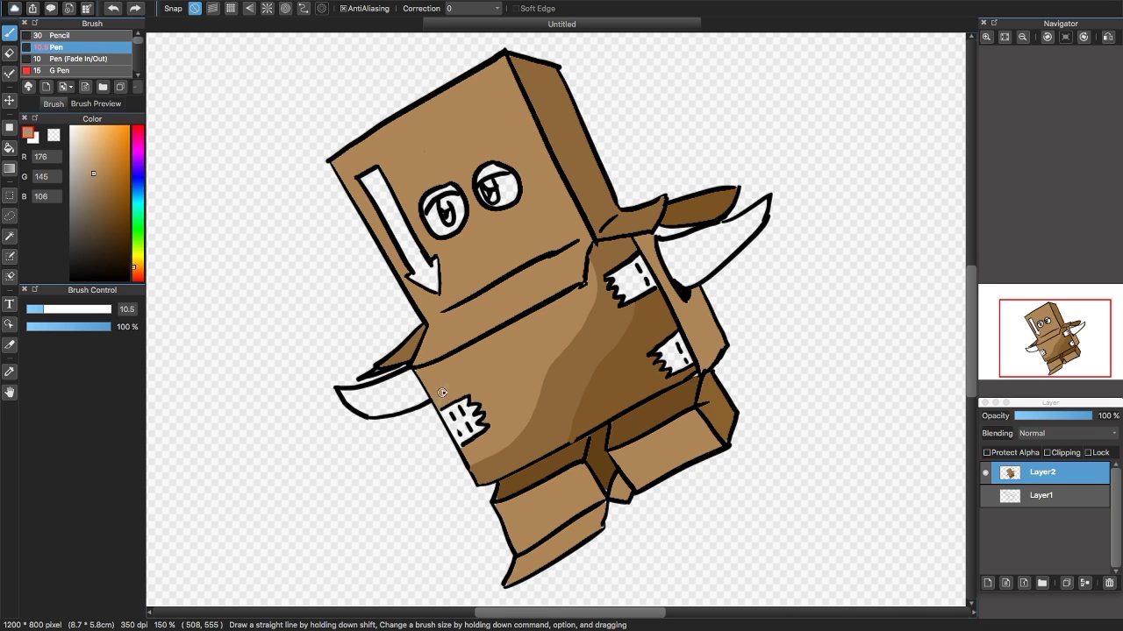
mouse_move(470, 86)
mouse_down()
mouse_move(355, 168)
mouse_move(355, 211)
mouse_up()
key(g)
key(b)
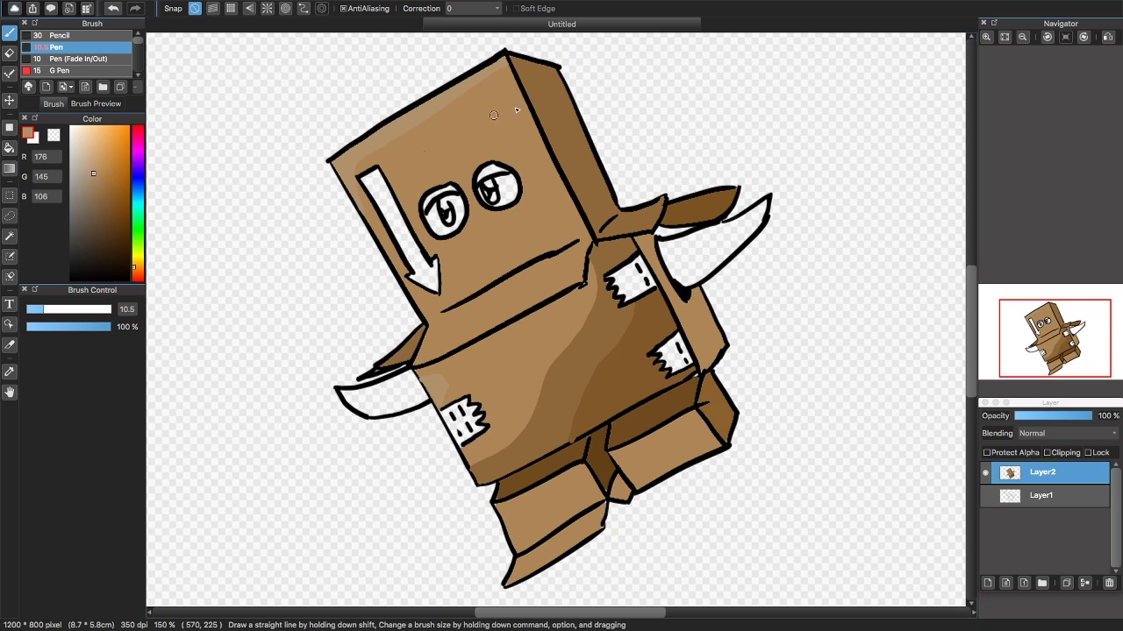
Step: Soften the middle shadow band on the body by refilling it with RGB 163, 119, 66
alt+click(541, 335)
key(g)
click(629, 375)
key(ctrl+z)
alt+click(527, 369)
click(570, 357)
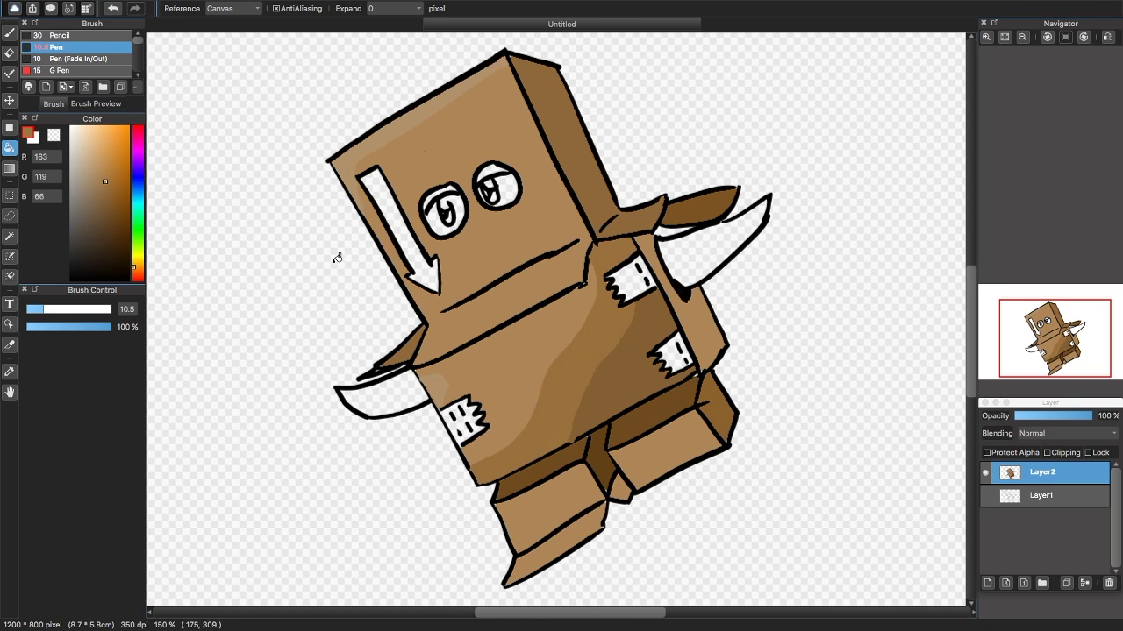
Step: Recolour the body's deepest shadow and paint a cast shadow beneath the head flap with RGB 148, 104, 50
click(109, 190)
click(109, 191)
key(b)
drag(426, 375, 578, 296)
key(super+z)
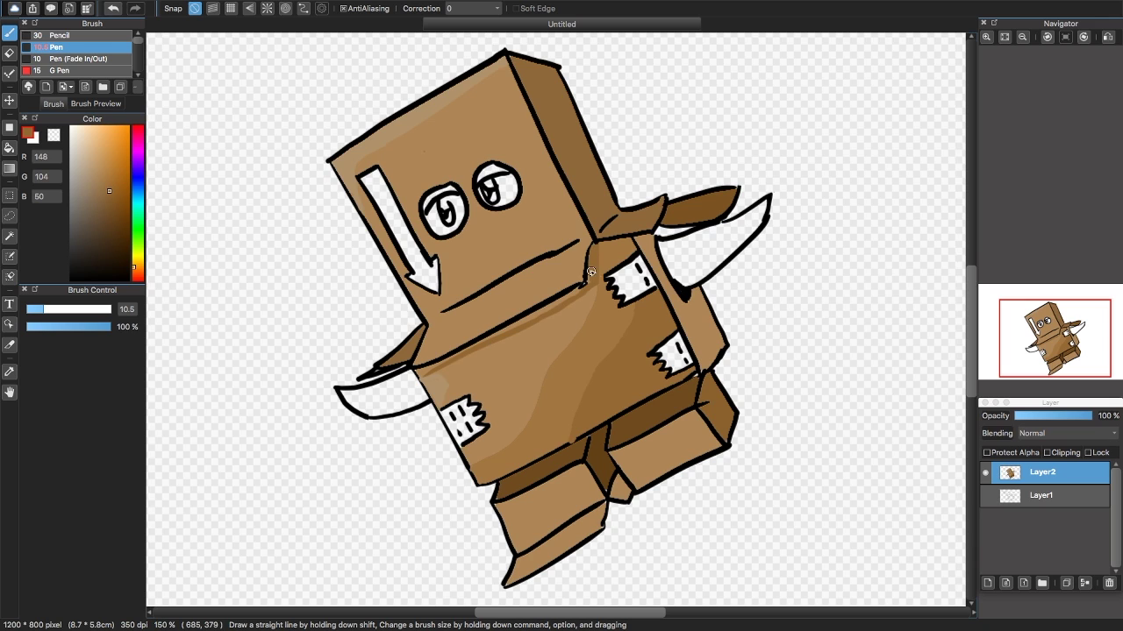
key(super+z)
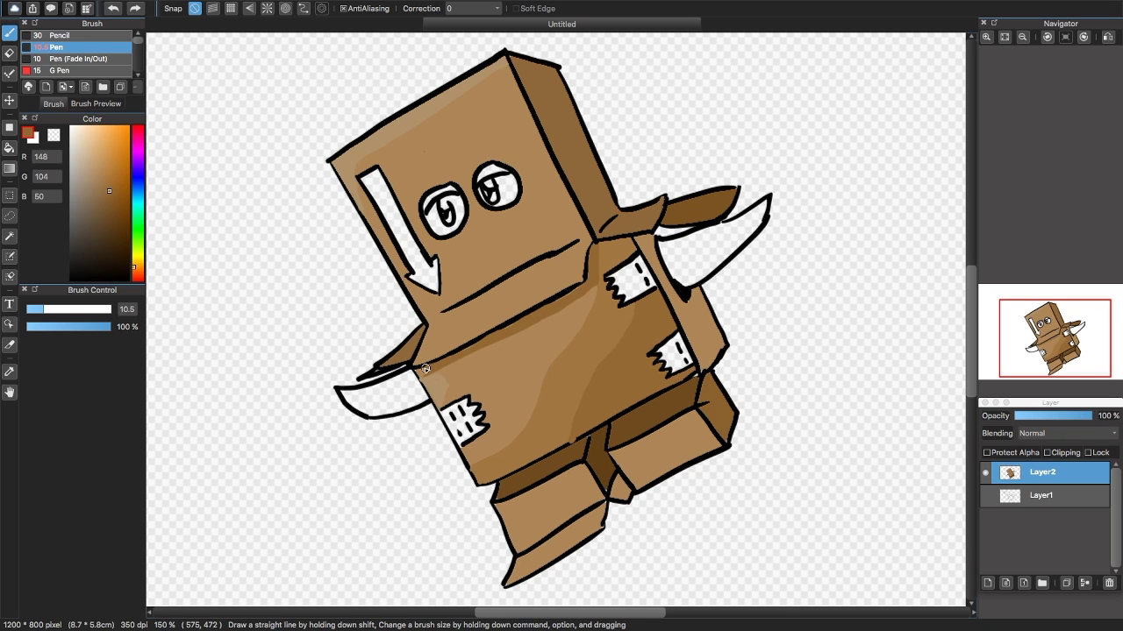
click(508, 330)
Step: Paint a curved shadow edge right of the eyes and fill the face's right side with RGB 168, 123, 67
click(112, 184)
drag(539, 267, 498, 307)
key(super+z)
alt+click(537, 270)
mouse_move(511, 256)
mouse_down()
mouse_move(525, 227)
mouse_move(522, 102)
mouse_up()
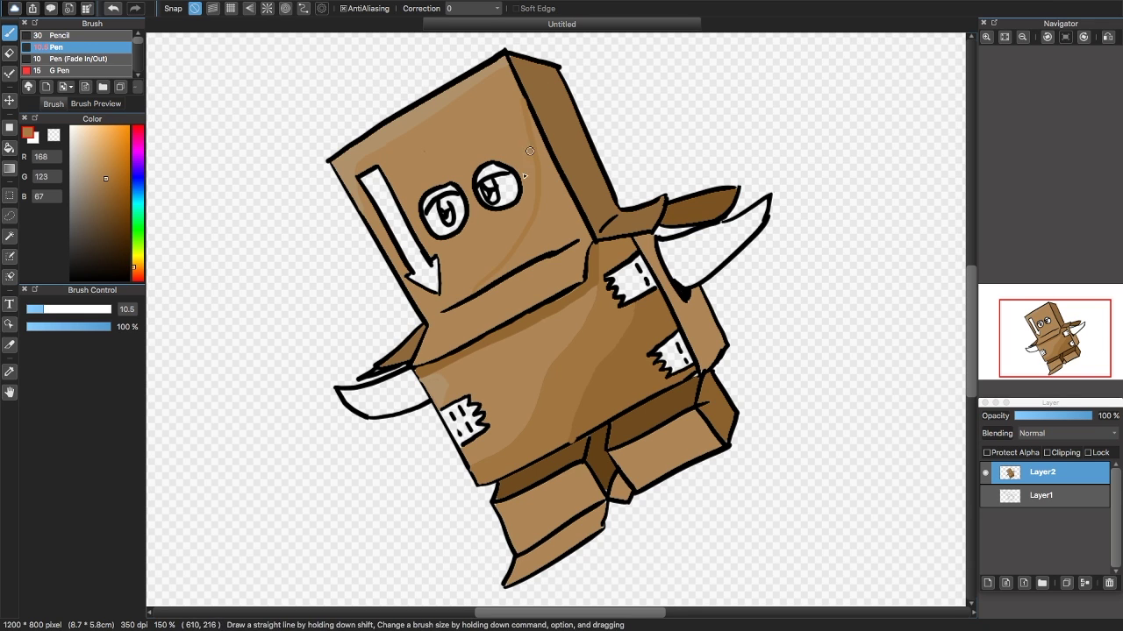
click(9, 148)
click(564, 270)
Step: Shade the front faces of both legs with RGB 168, 123, 67 and the left foot's lower flap with RGB 161, 114, 56
key(b)
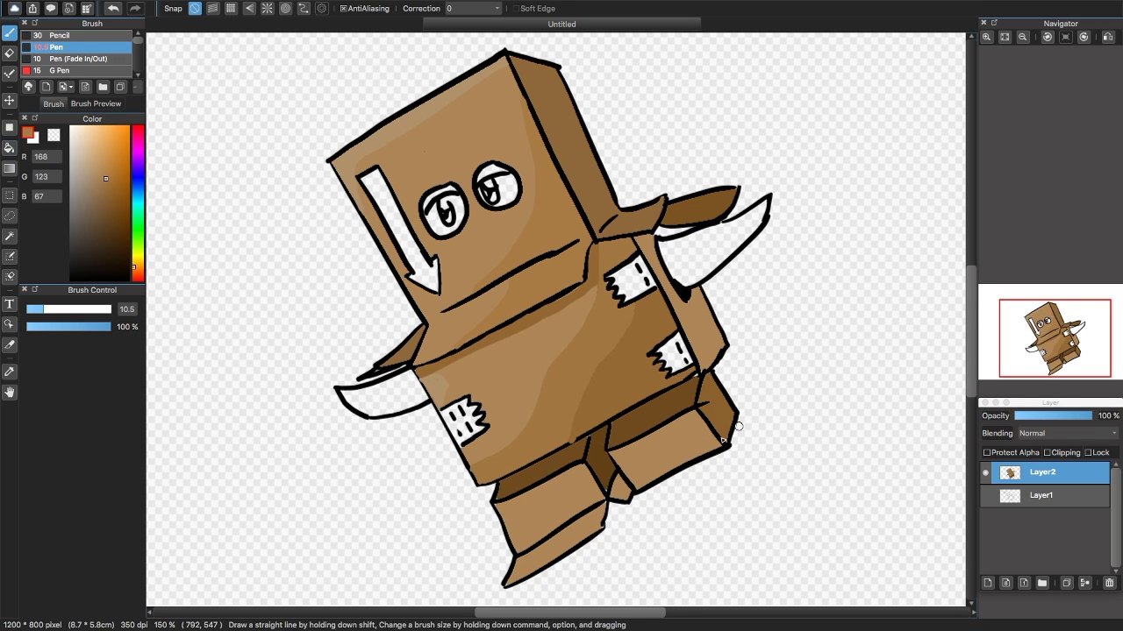
drag(517, 534, 570, 491)
key(g)
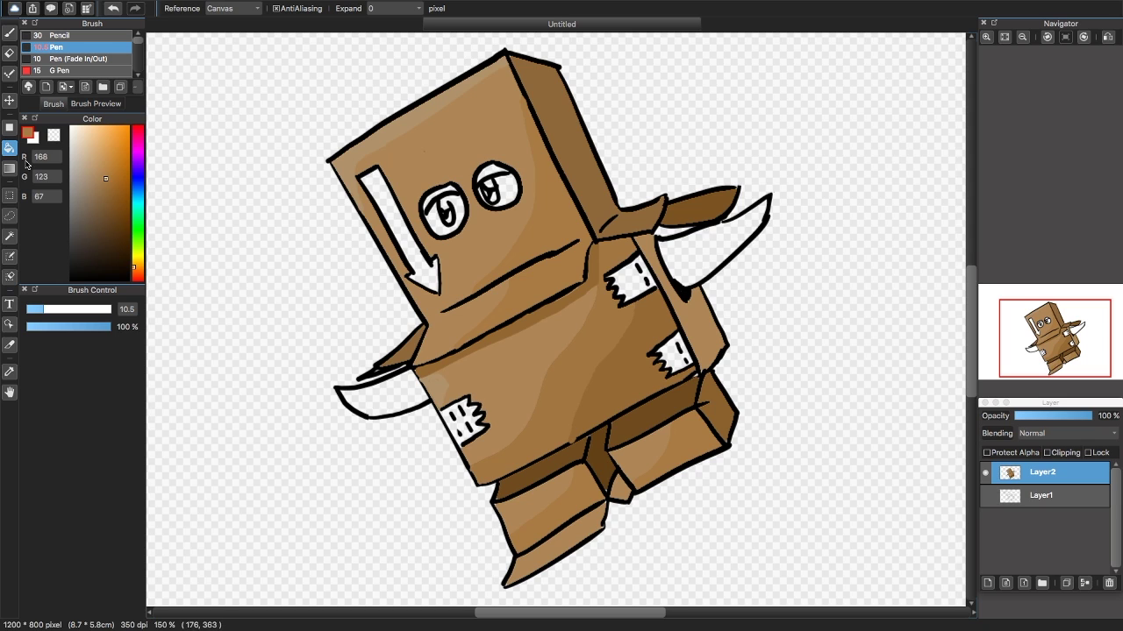
key(b)
alt+click(566, 535)
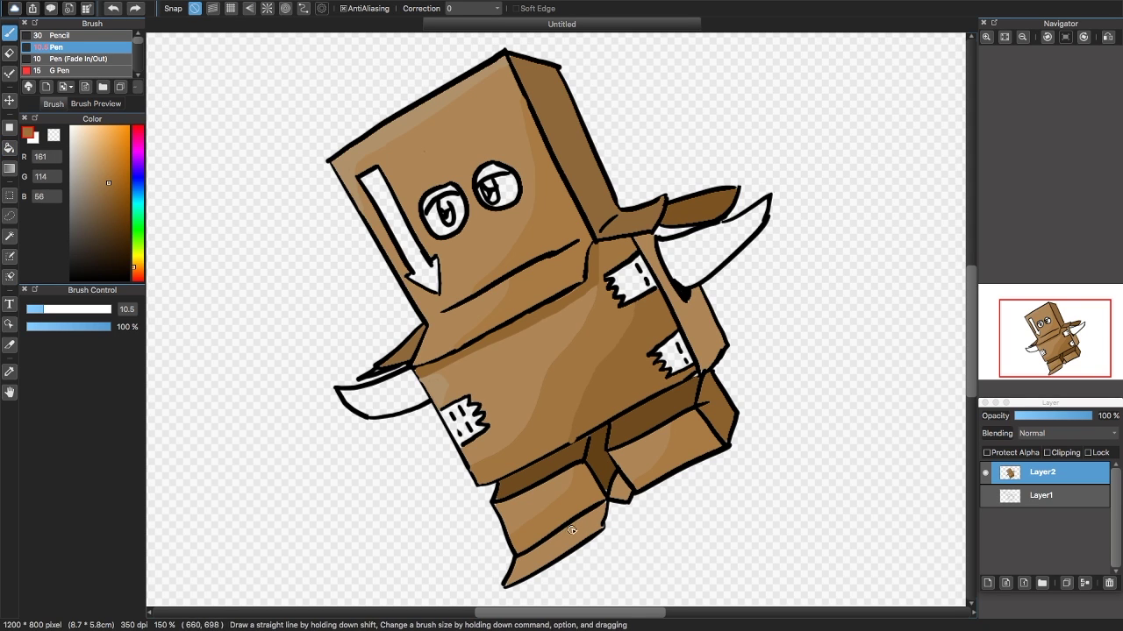
key(g)
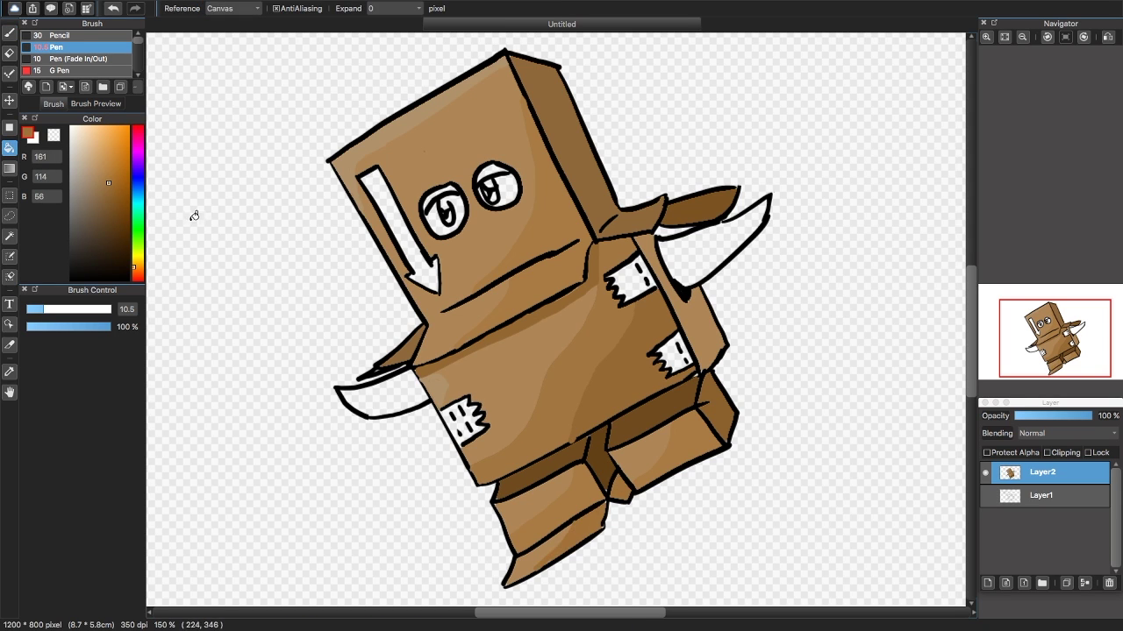
Step: Paint a shadow edge on the body's right side panel and refill its shaded areas, using RGB 143, 99, 44 for the final shadow
key(b)
click(107, 178)
key(g)
click(675, 298)
key(b)
alt+click(702, 314)
key(g)
click(672, 291)
key(b)
alt+click(697, 320)
key(g)
click(707, 334)
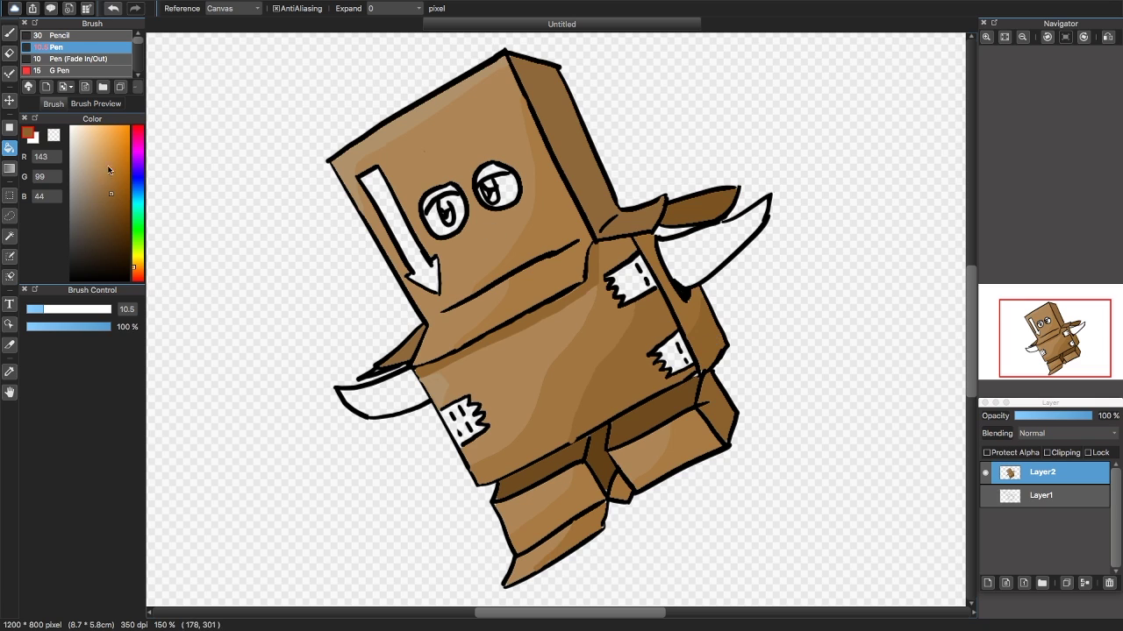
Step: Fill both banana-shaped horns beside the body with bright yellow, RGB 249, 231, 46
click(137, 257)
click(121, 162)
click(386, 399)
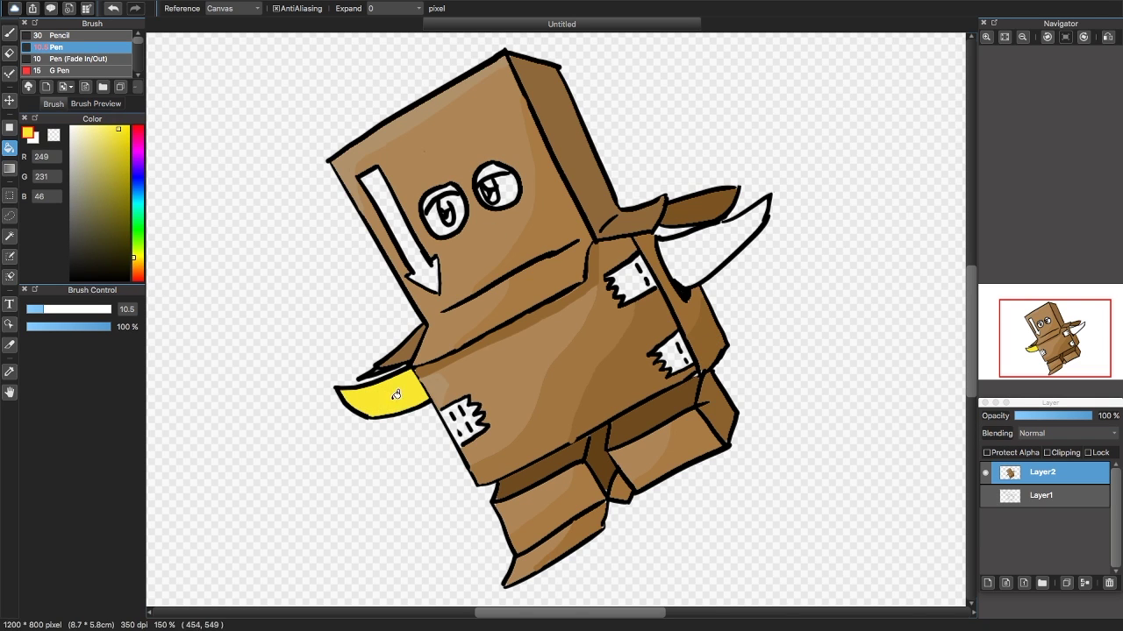
click(720, 246)
Step: Shade the lower halves of both yellow horns and fill both upper eyelids with RGB 194, 180, 26
key(b)
drag(675, 271, 765, 209)
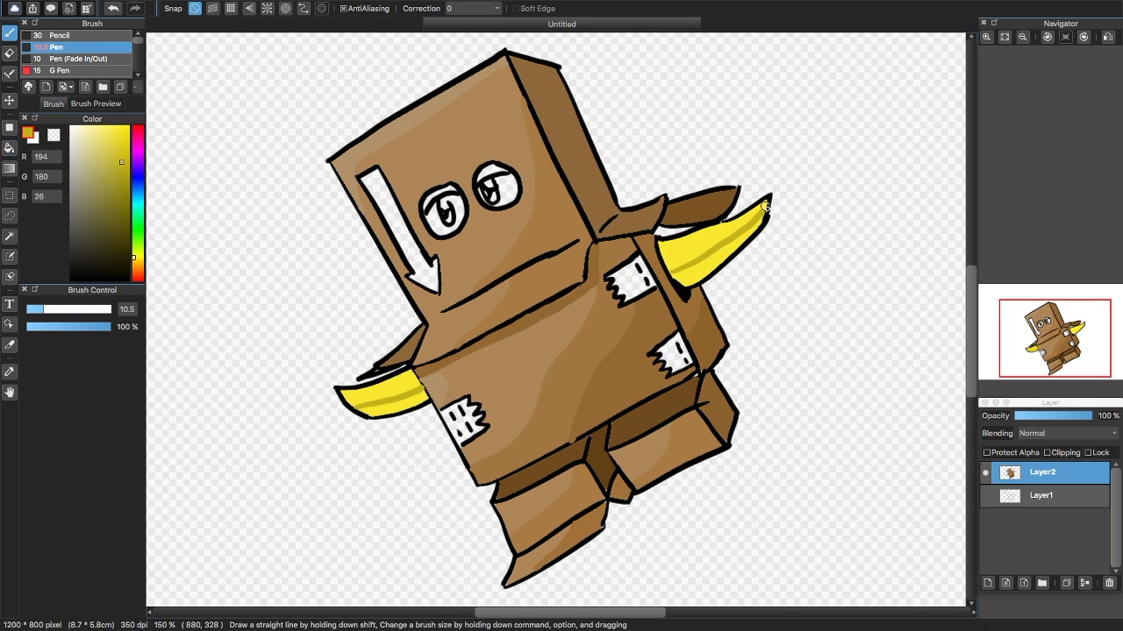
key(g)
click(709, 255)
click(694, 282)
key(ctrl+z)
click(441, 193)
click(493, 168)
Step: Paint RGB 248, 248, 248 highlights on the torn ends of the three off-white tape patches
key(x)
key(b)
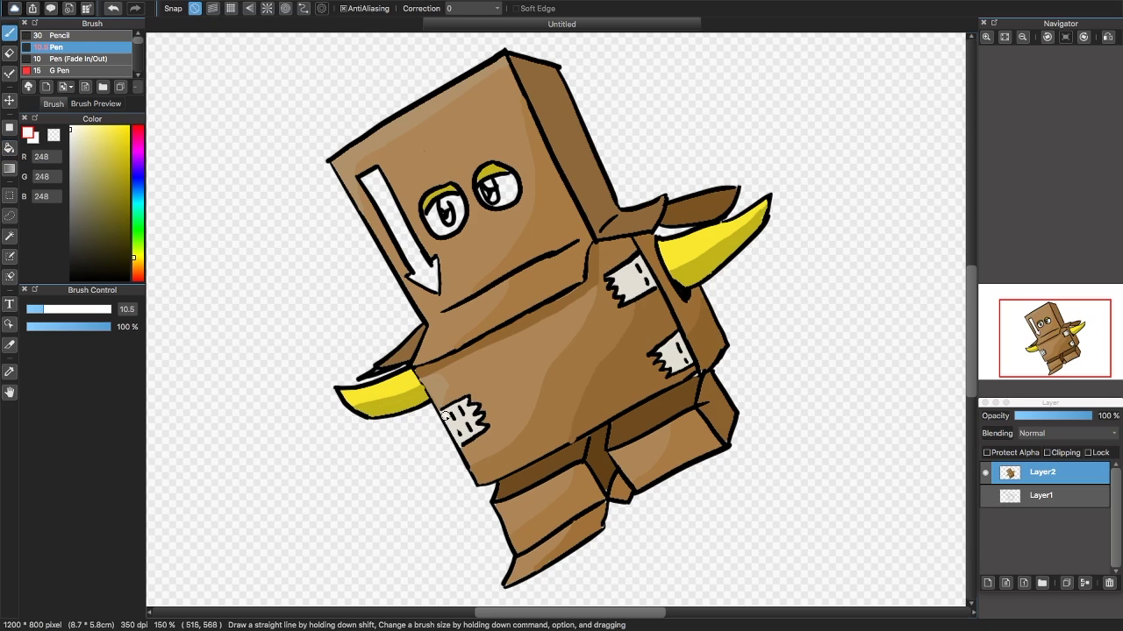
key(ctrl+plus)
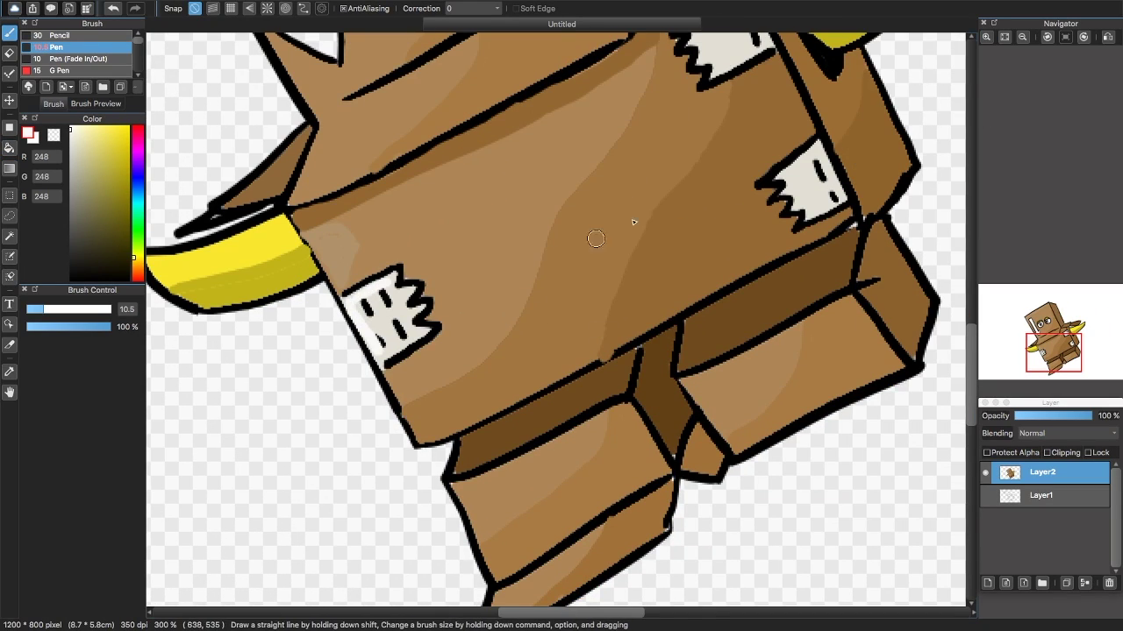
scroll(816, 167, up, 10)
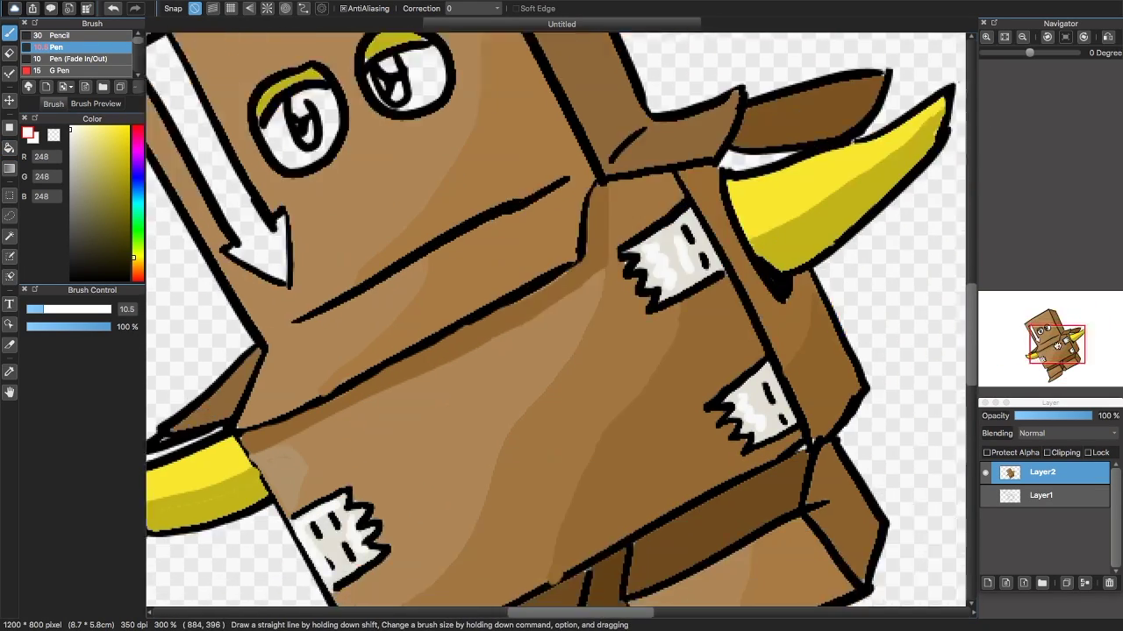
scroll(776, 347, up, 5)
Step: Shade the right sides of both white eyeballs with light grey pen strokes
alt+click(500, 263)
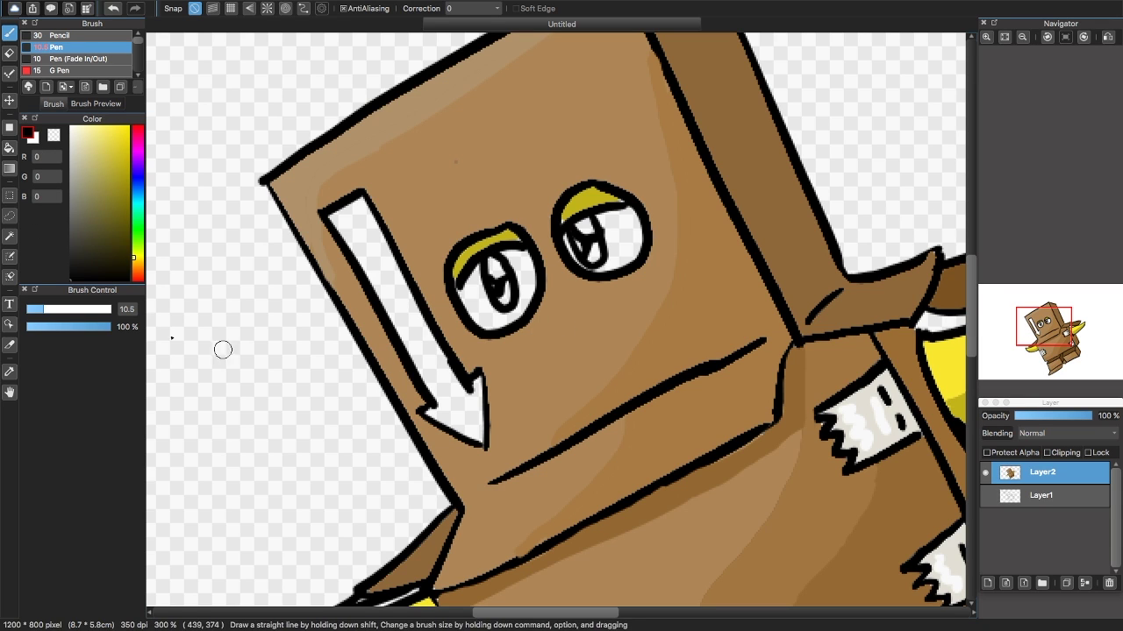
click(79, 145)
drag(525, 257, 516, 314)
mouse_move(612, 215)
mouse_down()
mouse_move(615, 263)
mouse_move(636, 215)
mouse_move(633, 244)
mouse_up()
Step: Fill the face's arrow with RGB 191, 29, 29 and shade its right side with RGB 164, 16, 16
click(138, 140)
click(123, 181)
click(10, 148)
click(399, 272)
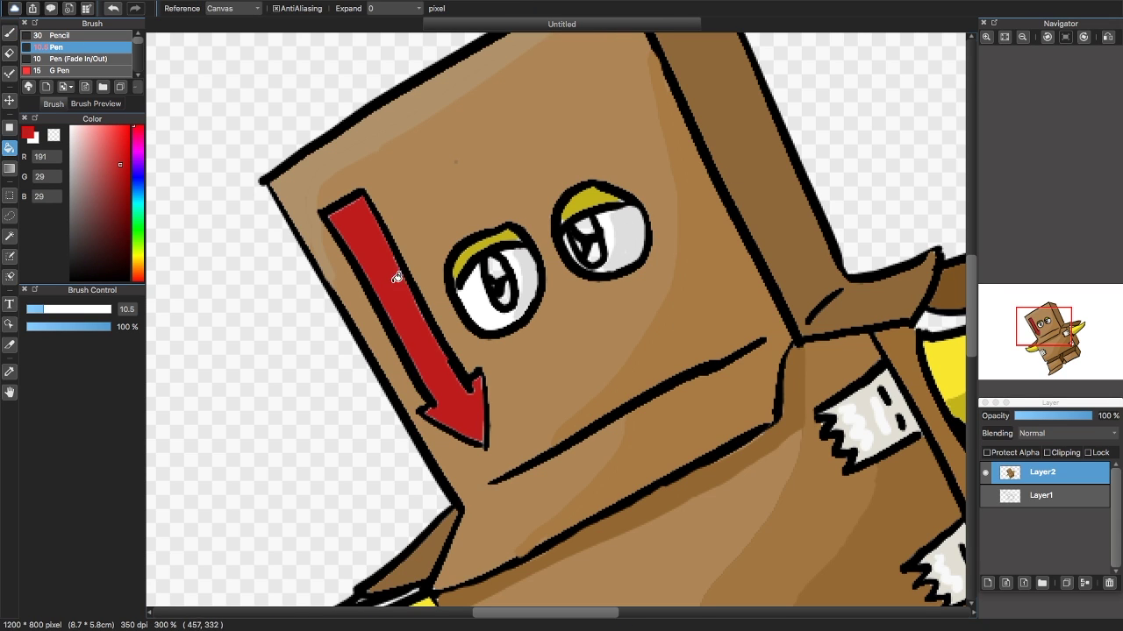
click(10, 33)
drag(378, 255, 466, 431)
mouse_move(366, 204)
mouse_down()
mouse_move(471, 393)
mouse_move(479, 380)
mouse_move(481, 430)
mouse_up()
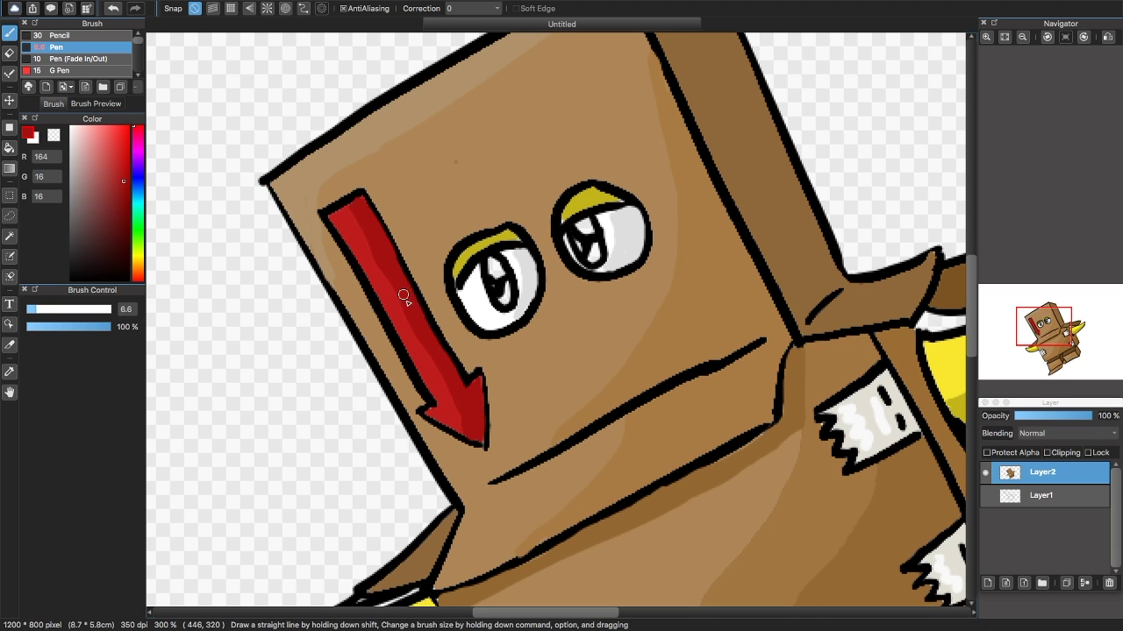
Step: Paint a filled red arrow pointing up and right on the right leg's front face, shading its lower side with RGB 161, 20, 20
scroll(561, 320, down, 5)
scroll(562, 320, right, 5)
click(118, 170)
drag(513, 474, 590, 431)
key(super+z)
drag(516, 474, 603, 430)
mouse_move(592, 419)
mouse_down()
mouse_move(647, 424)
mouse_move(624, 465)
mouse_up()
drag(614, 456, 528, 500)
key(g)
click(575, 462)
key(b)
mouse_move(523, 495)
mouse_down()
mouse_move(607, 448)
mouse_move(632, 438)
mouse_up()
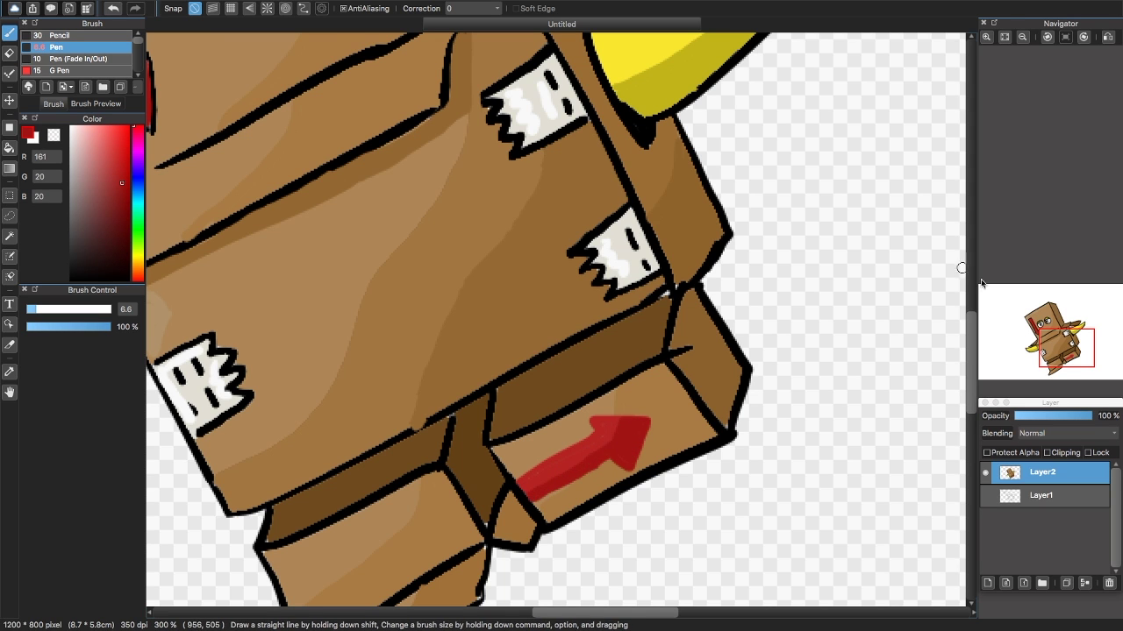
Step: Outline the red leg arrow in black with the 6.6 pixel pen, starting along the upper edge of its shaft
scroll(561, 320, down, 5)
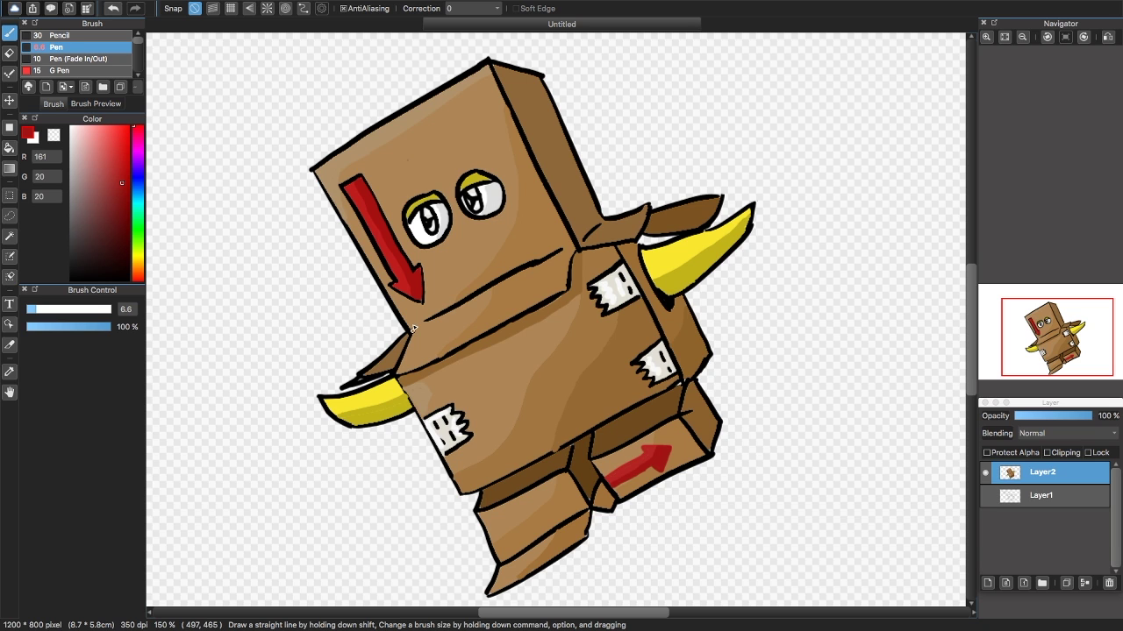
alt+click(413, 328)
scroll(506, 337, up, 5)
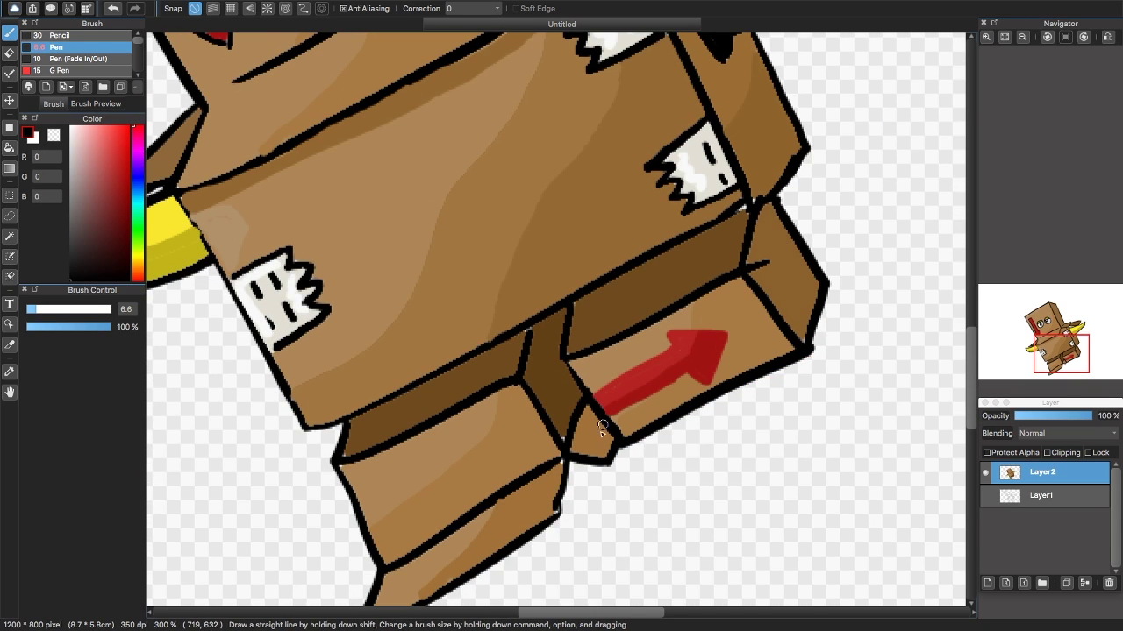
scroll(739, 211, up, 5)
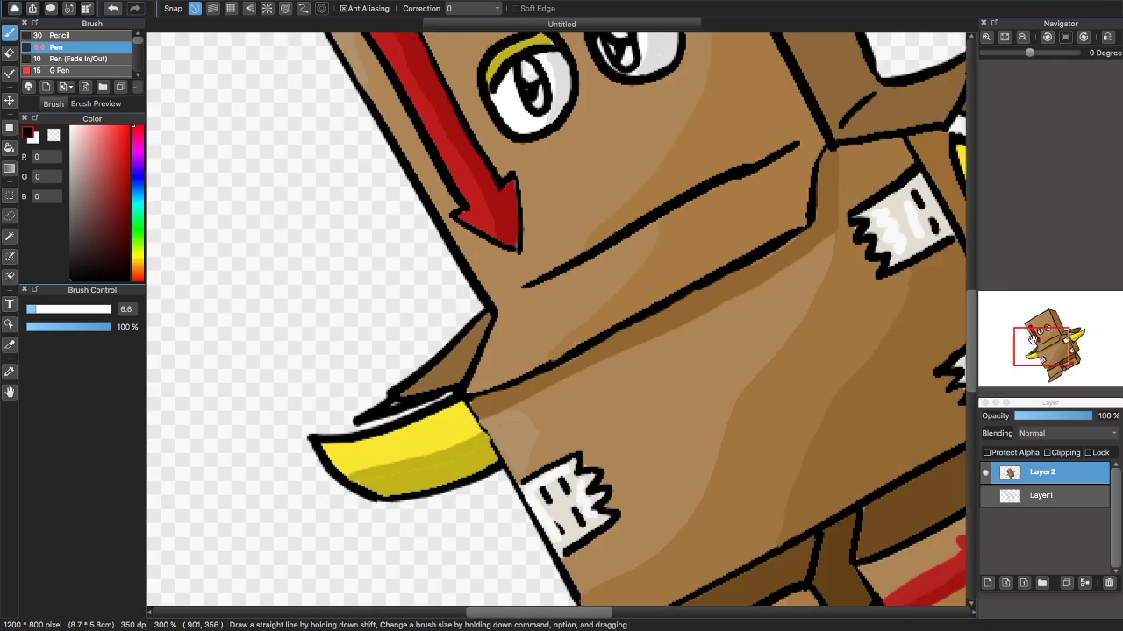
scroll(1052, 342, down, 5)
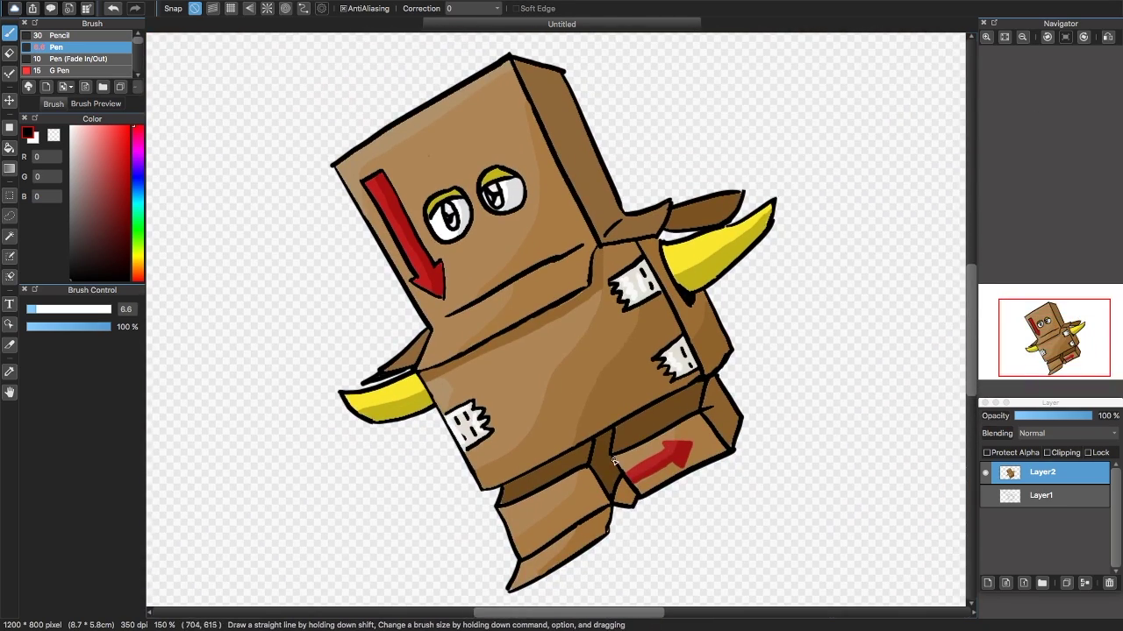
scroll(508, 265, up, 5)
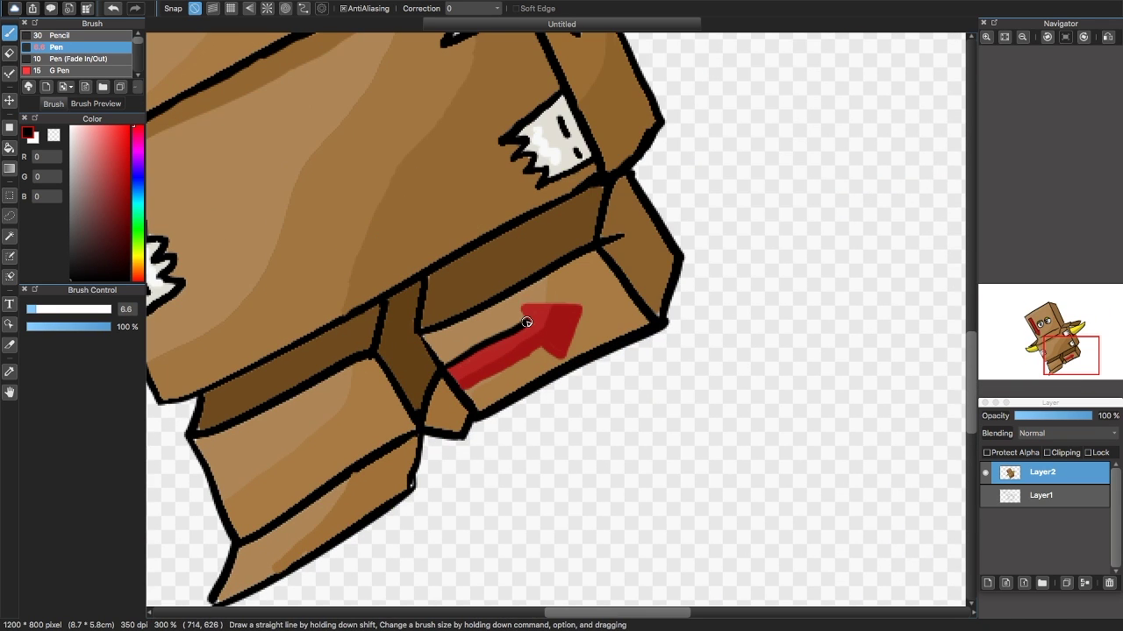
click(131, 7)
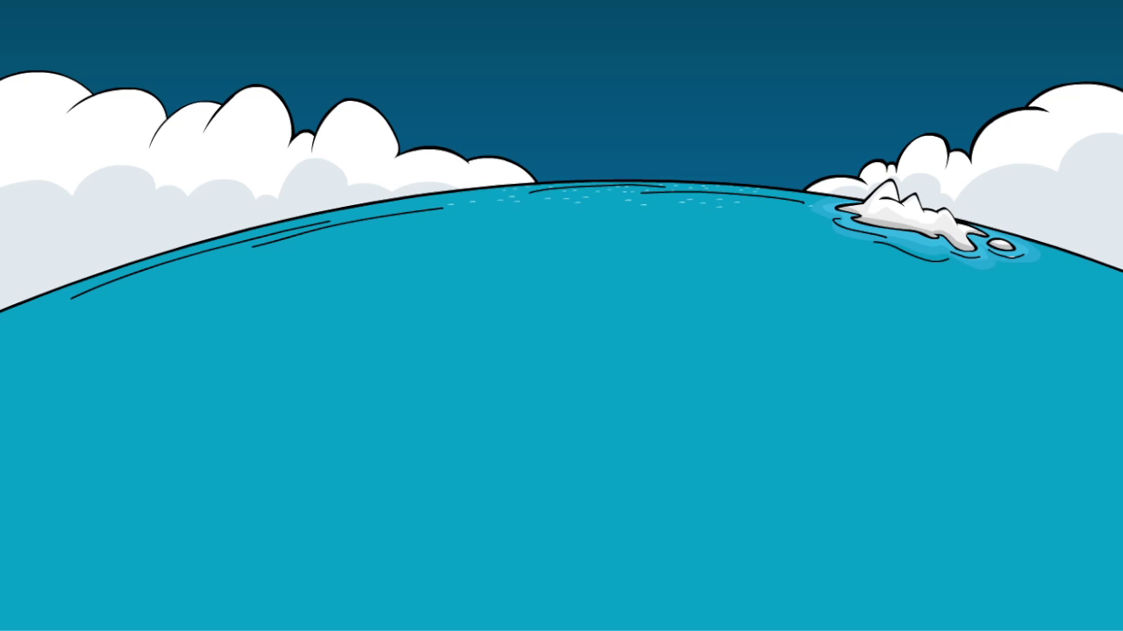